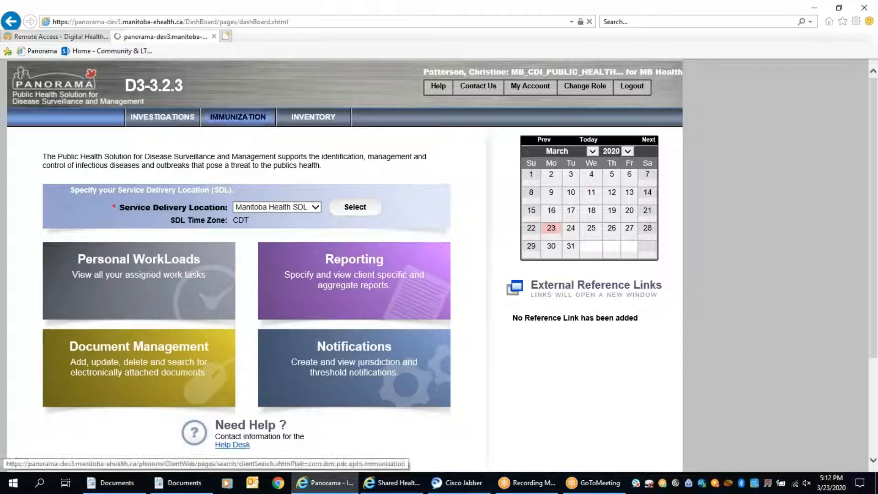
# Step: Open the client search in the Investigations module and search for the client by first and last name
pyautogui.click(313, 146)
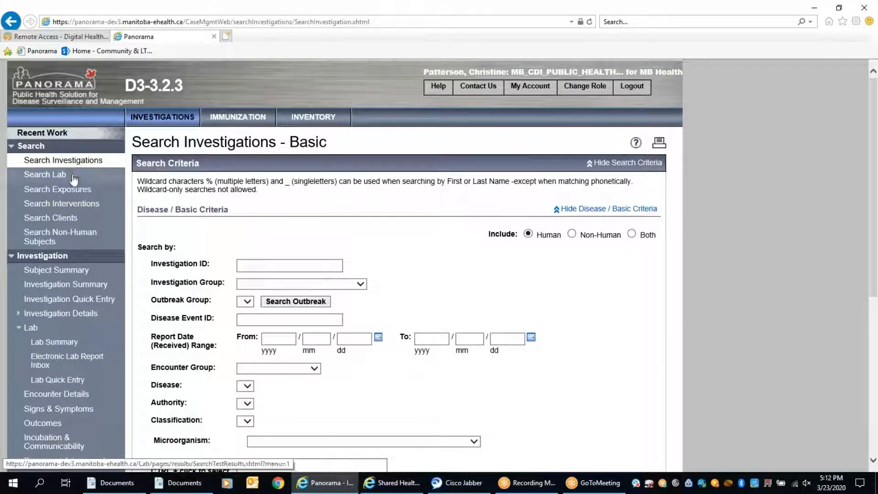
pyautogui.click(65, 219)
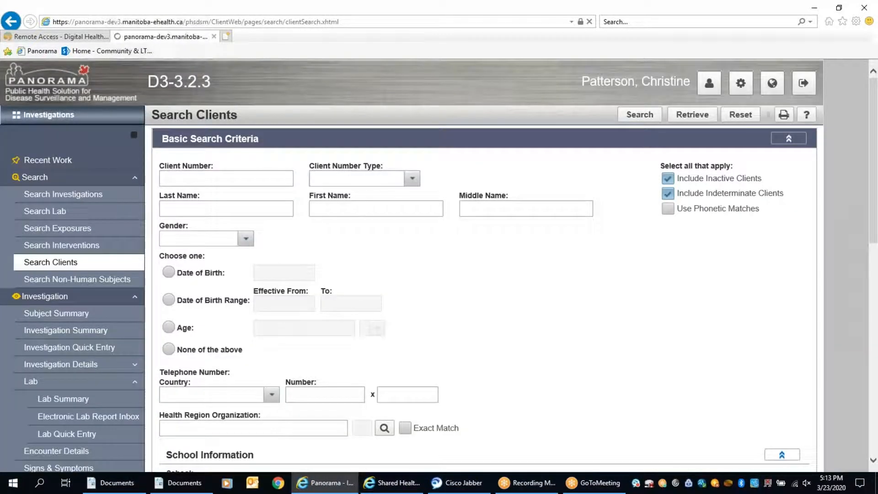
pyautogui.click(369, 206)
pyautogui.write('jade')
pyautogui.click(222, 208)
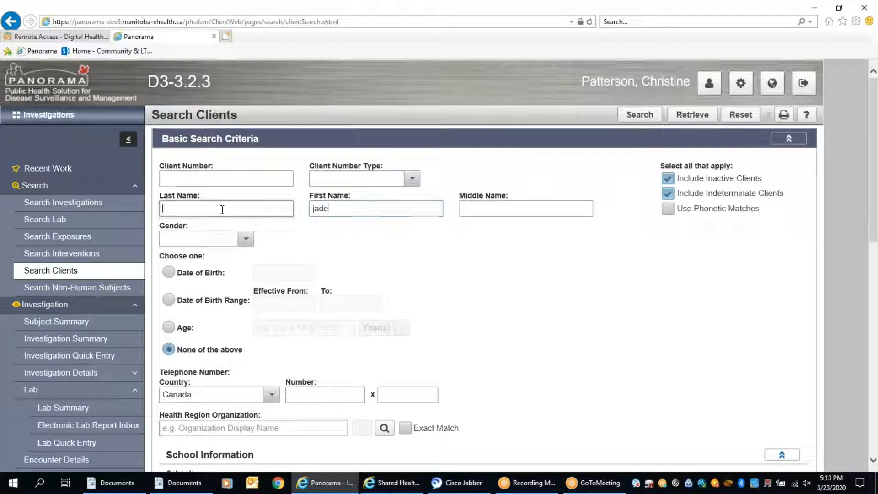
pyautogui.write('plant')
pyautogui.click(639, 115)
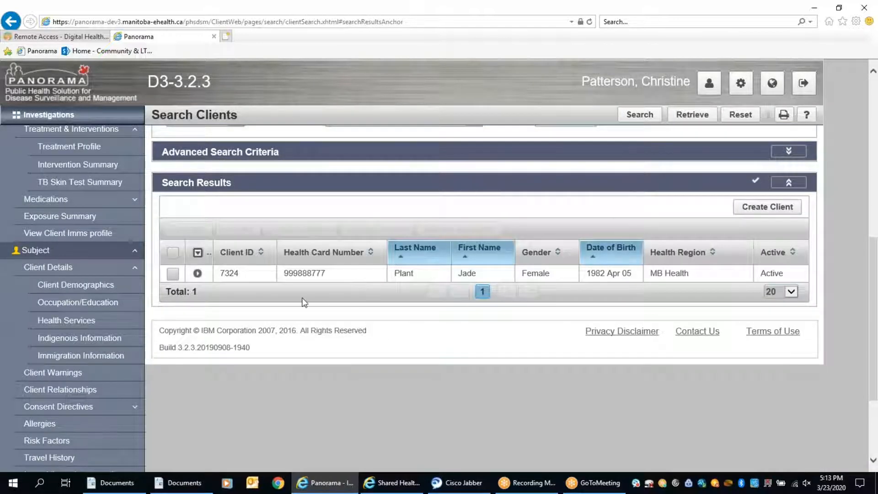
# Step: Open the found client's record for updating and review the personal information and addresses in the demographics
pyautogui.click(174, 274)
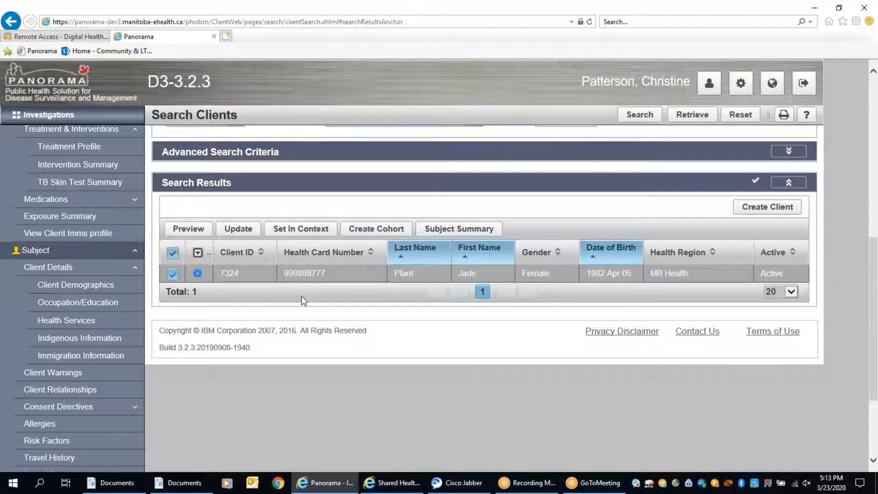
pyautogui.click(239, 229)
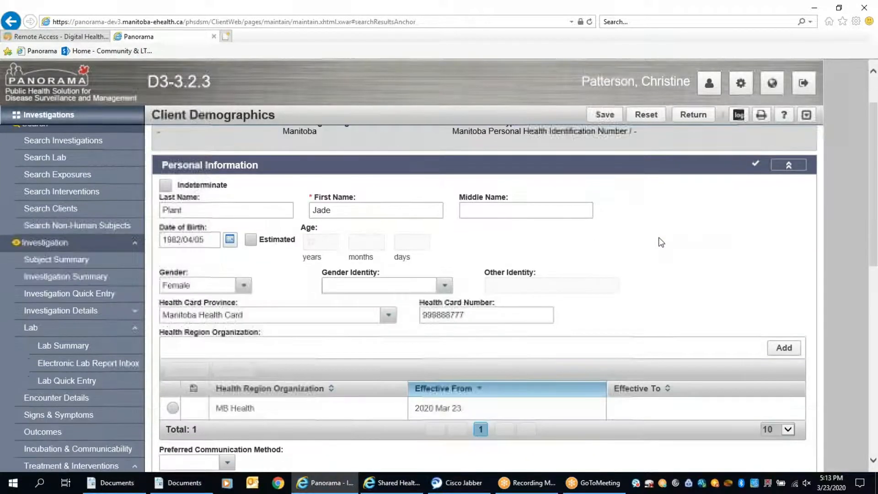
pyautogui.scroll(-6, 661, 243)
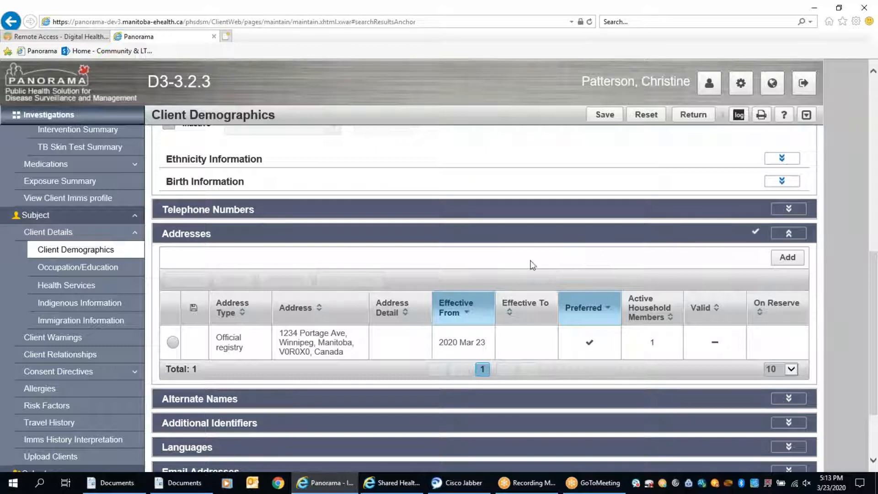
pyautogui.scroll(1, 460, 248)
pyautogui.scroll(5, 460, 248)
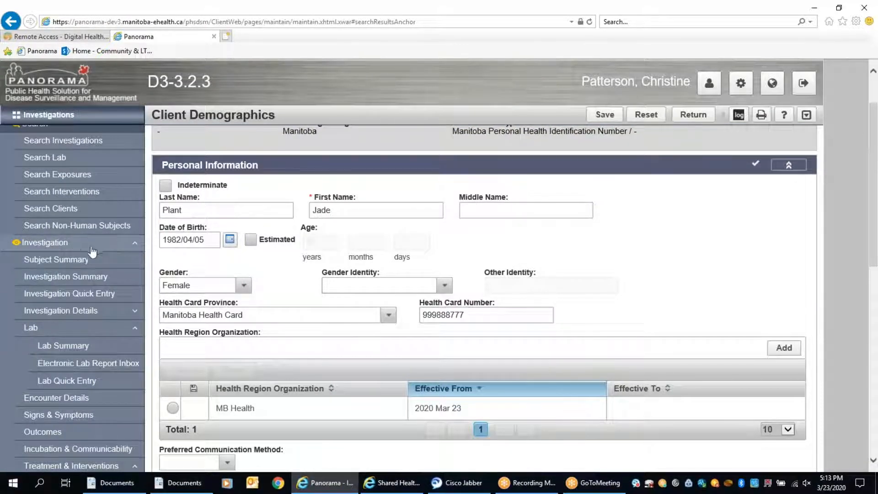
# Step: From the client's subject summary, start an investigation quick entry for COVID-19 in the Outbreak Response Encounter Group
pyautogui.click(69, 260)
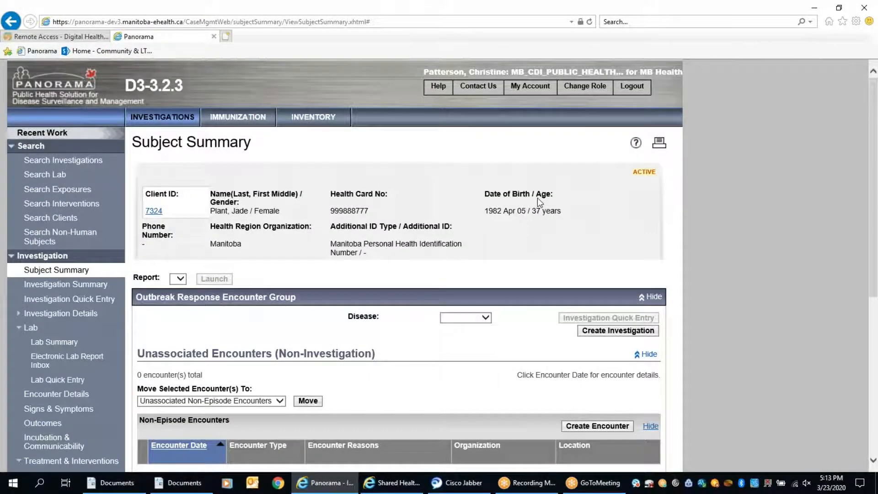
pyautogui.scroll(-2, 531, 204)
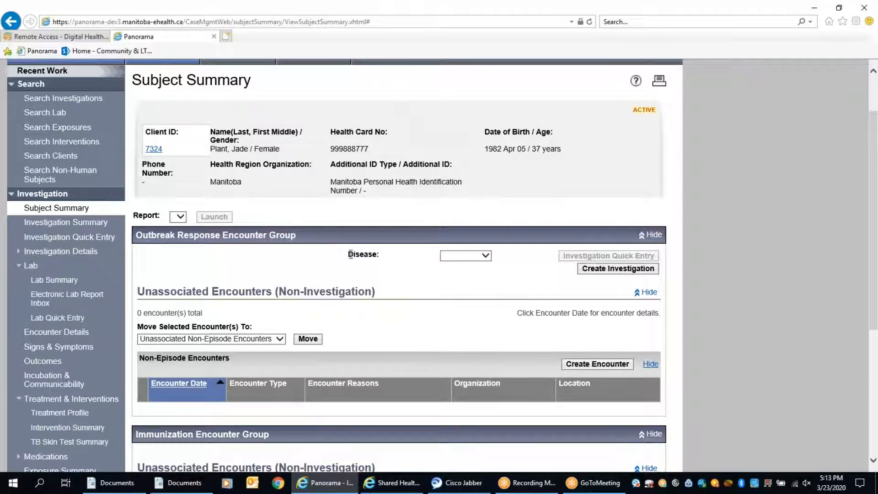
pyautogui.click(472, 257)
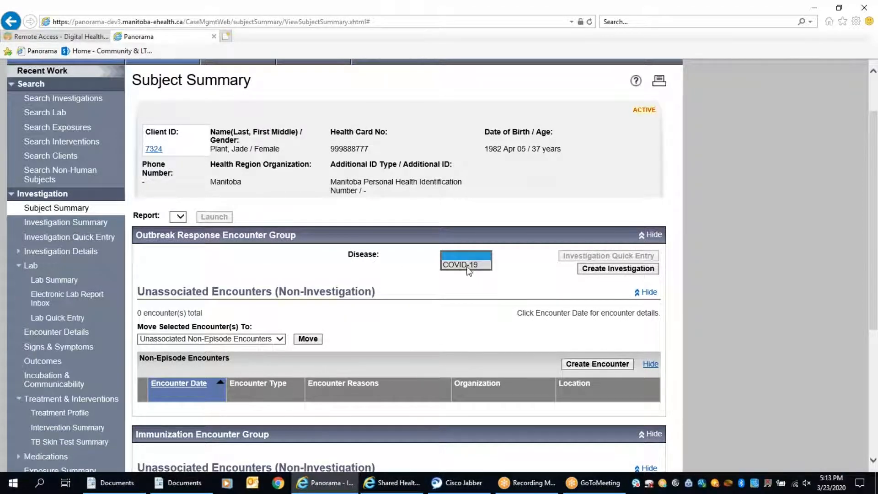
pyautogui.click(471, 265)
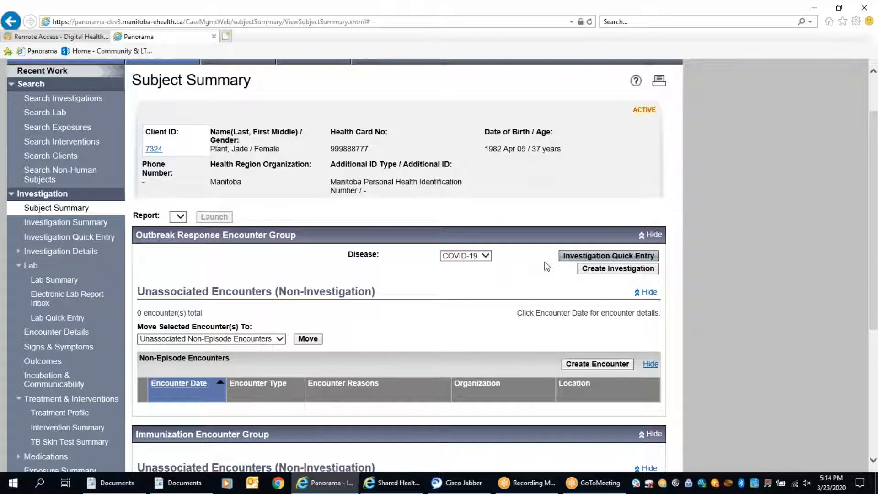
pyautogui.click(597, 257)
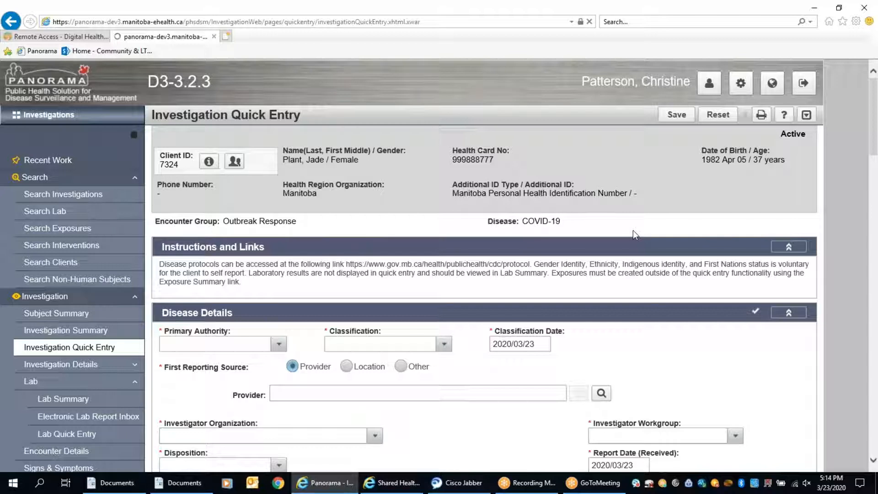
# Step: Set the investigation's classification to Contact - Person Under Investigation in the disease details
pyautogui.scroll(-3, 633, 230)
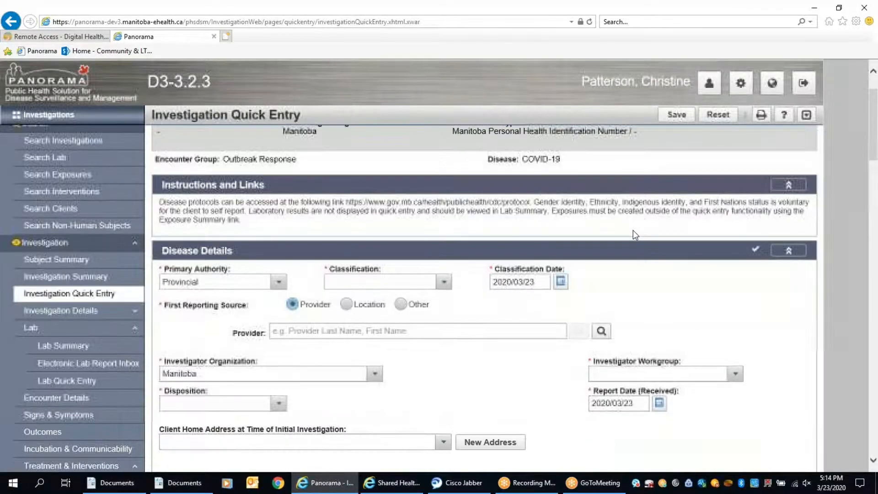
pyautogui.click(442, 220)
pyautogui.scroll(-3, 468, 289)
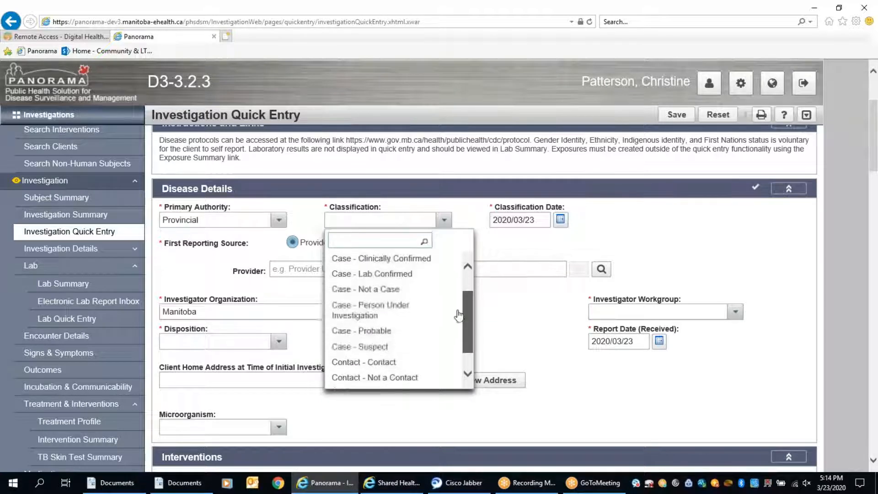
pyautogui.click(393, 372)
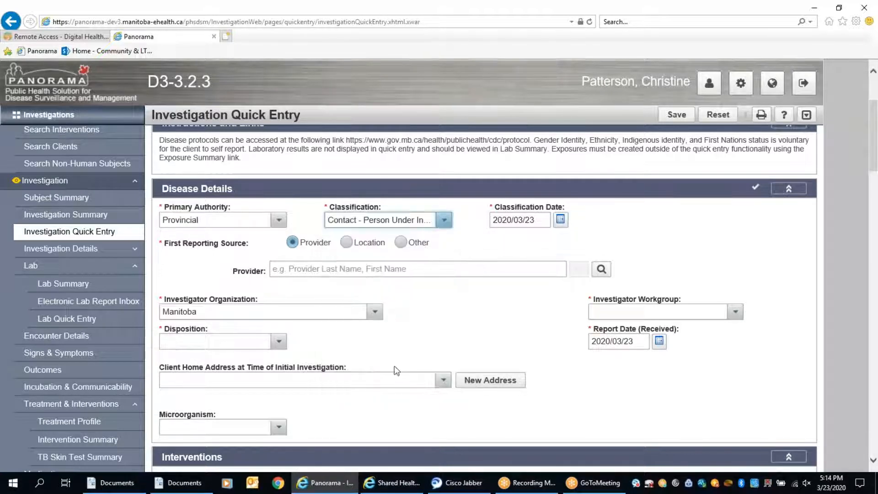
# Step: Set the first reporting source to Other and enter "Self" as the source
pyautogui.click(401, 243)
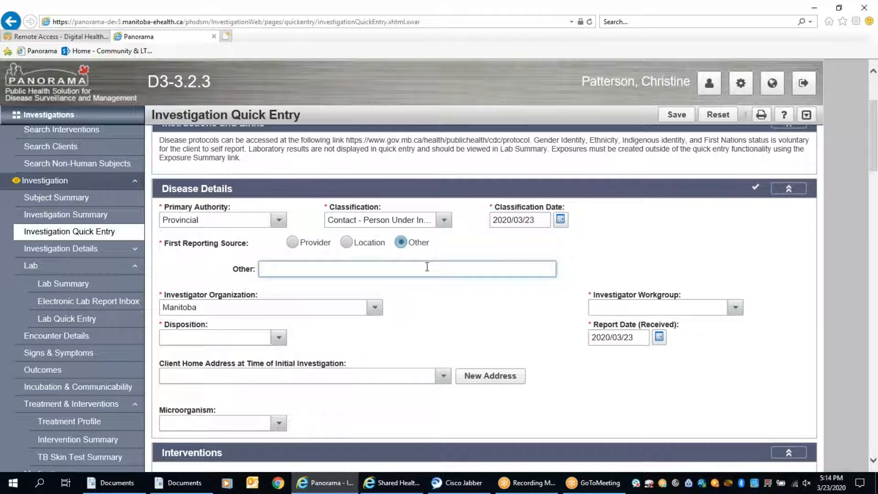
pyautogui.write('Survei')
pyautogui.press('BackSpace')
pyautogui.press('BackSpace')
pyautogui.press('BackSpace')
pyautogui.press('BackSpace')
pyautogui.press('BackSpace')
pyautogui.press('BackSpace')
pyautogui.write('SUrvei')
# Step: Set the investigator organization to Winnipeg Health and the investigator workgroup to CD-Winnipeg Health
pyautogui.click(374, 307)
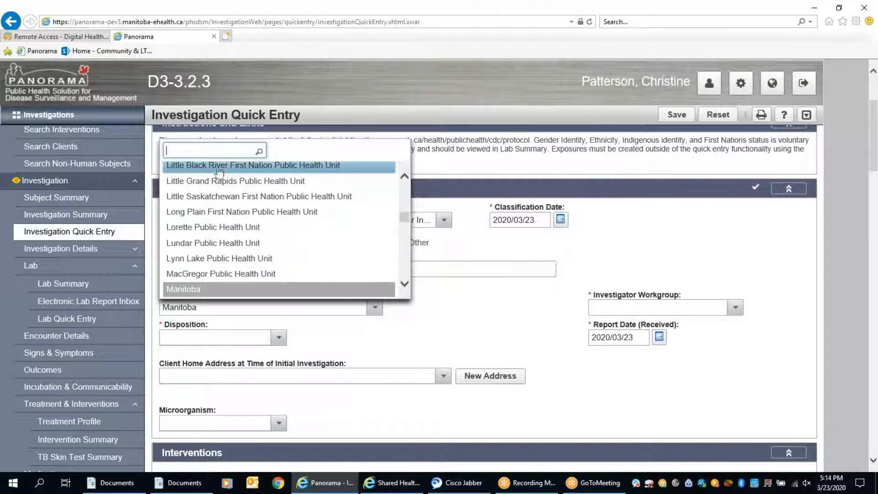
pyautogui.write('Winni')
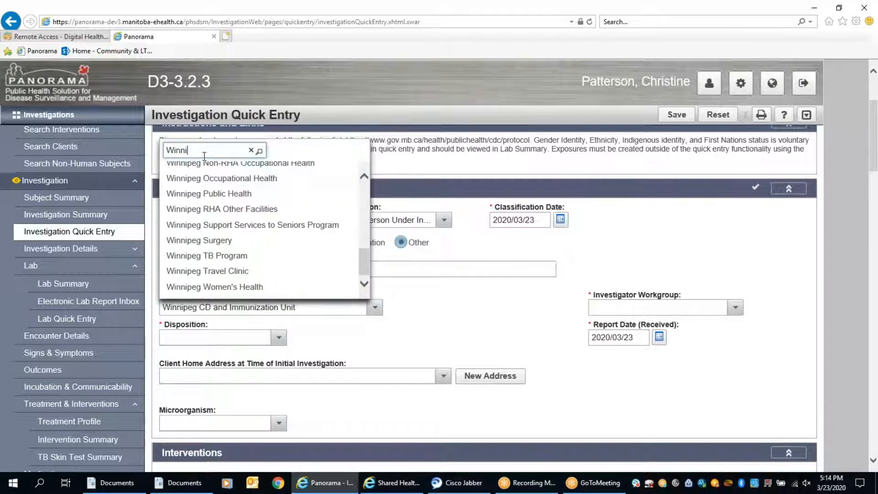
pyautogui.write('peg he')
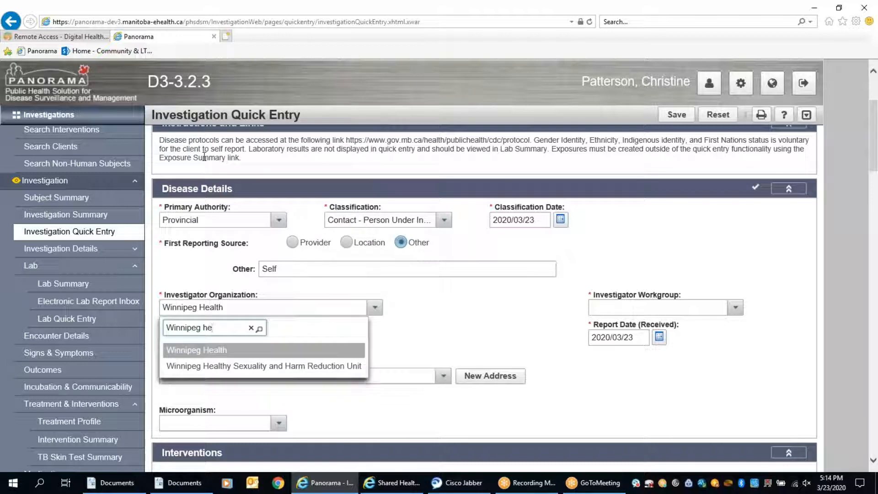
pyautogui.click(222, 351)
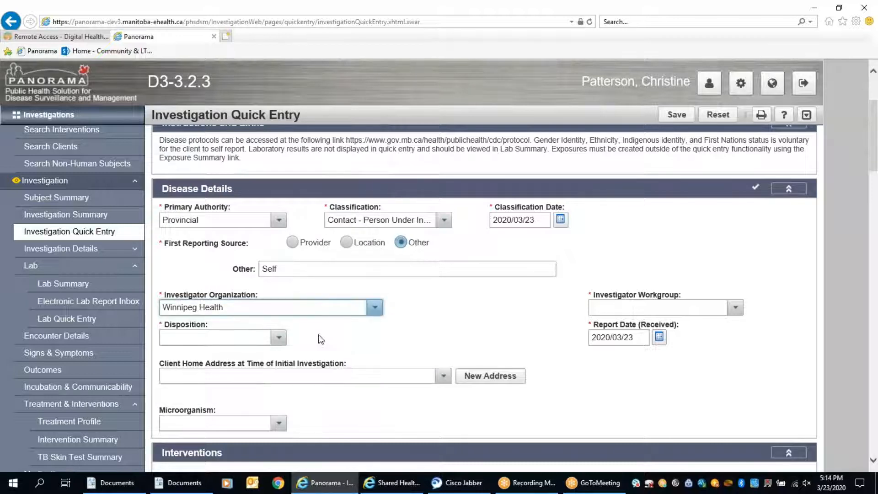
pyautogui.click(663, 307)
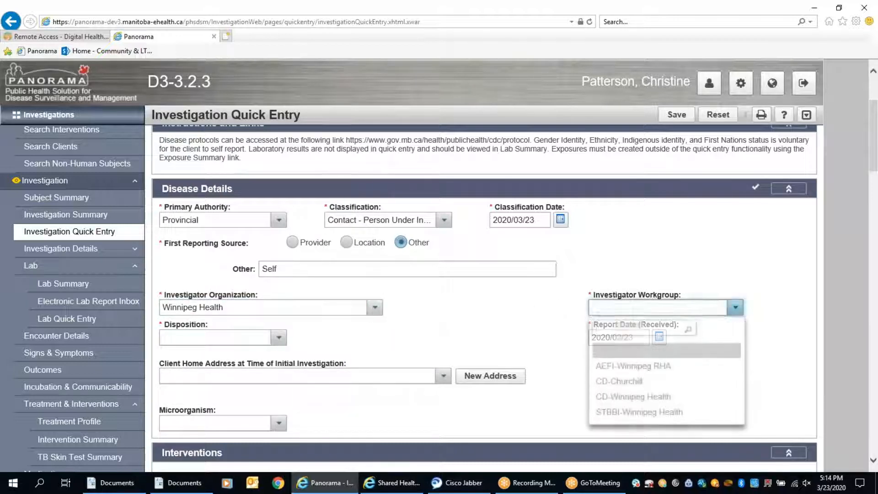
pyautogui.click(620, 397)
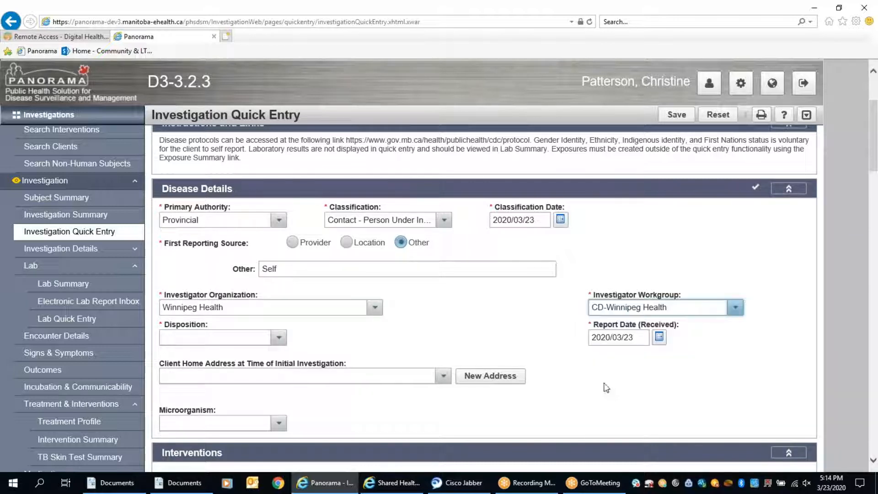
# Step: Set the investigation's disposition to "Follow up in progress"
pyautogui.click(278, 341)
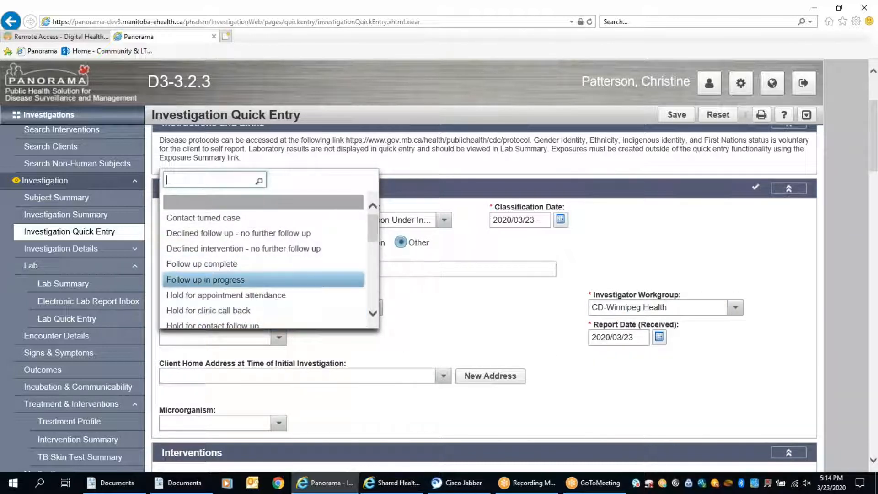
pyautogui.click(206, 279)
pyautogui.scroll(-1, 562, 298)
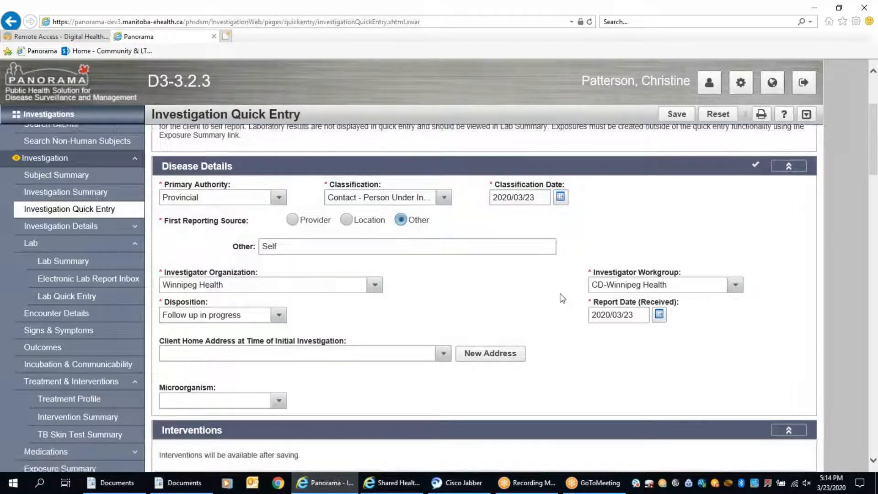
# Step: Choose the client's registered home address for the initial investigation and the severe acute respiratory option as microorganism
pyautogui.scroll(-2, 562, 299)
pyautogui.click(443, 314)
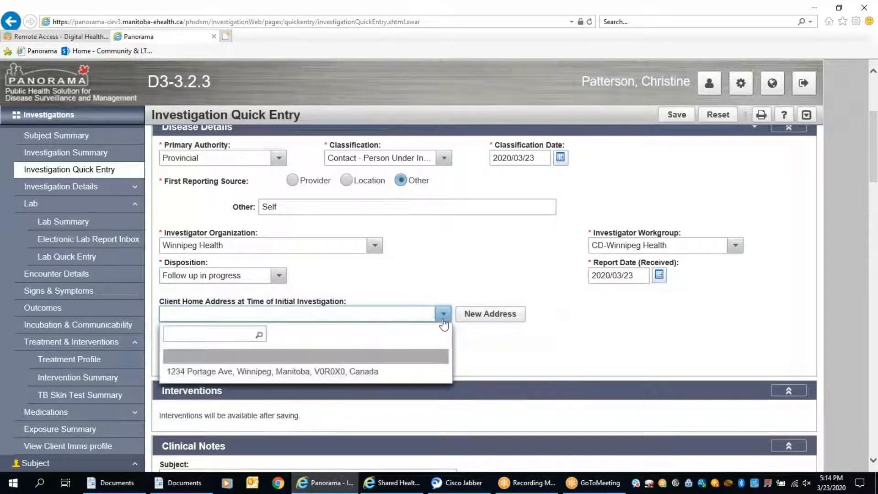
pyautogui.click(312, 370)
pyautogui.click(284, 365)
pyautogui.click(284, 418)
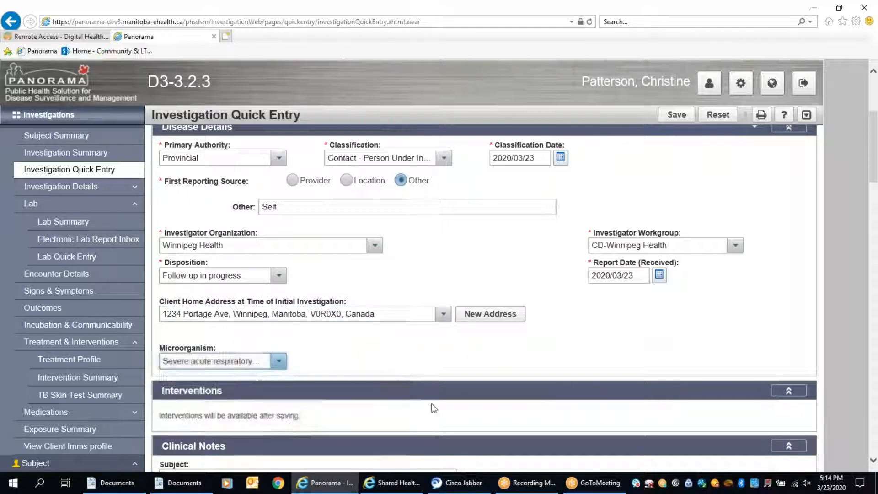
# Step: In the signs and symptoms list, set the response to Yes for Chills and for Cough, dry
pyautogui.scroll(-5, 794, 247)
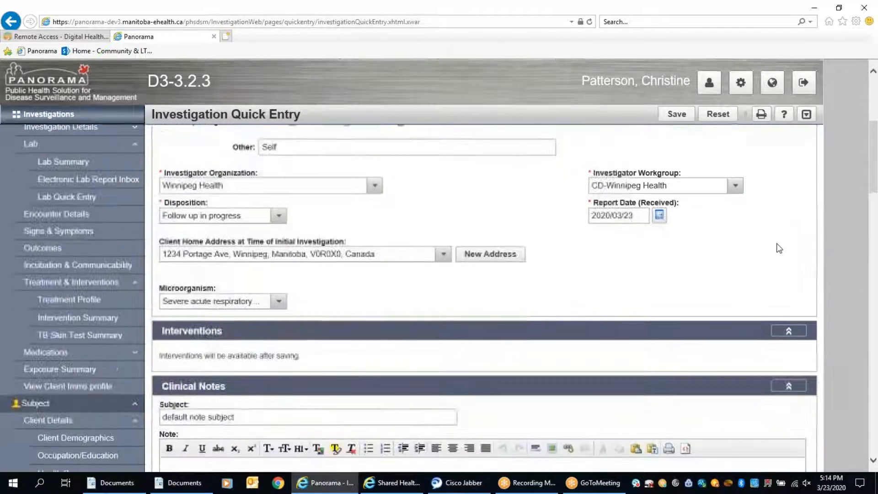
pyautogui.scroll(-5, 626, 255)
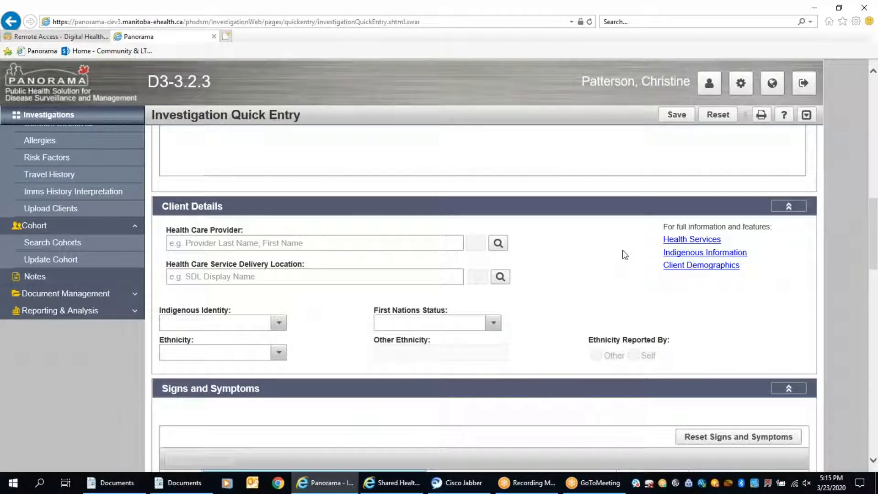
pyautogui.scroll(-4, 578, 229)
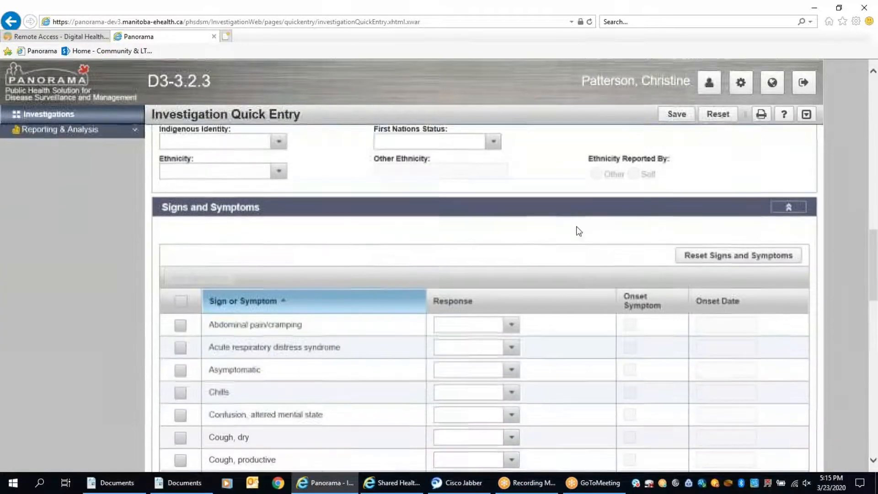
pyautogui.scroll(-2, 578, 231)
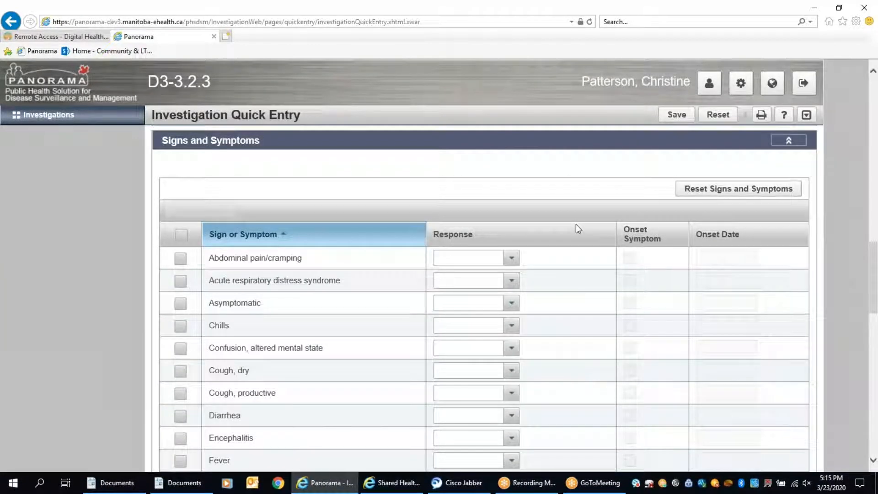
pyautogui.scroll(-1, 575, 224)
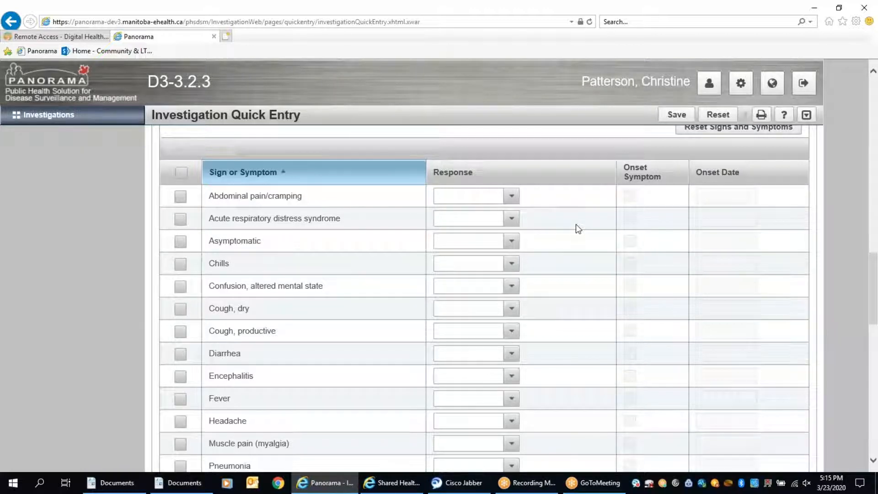
pyautogui.click(512, 265)
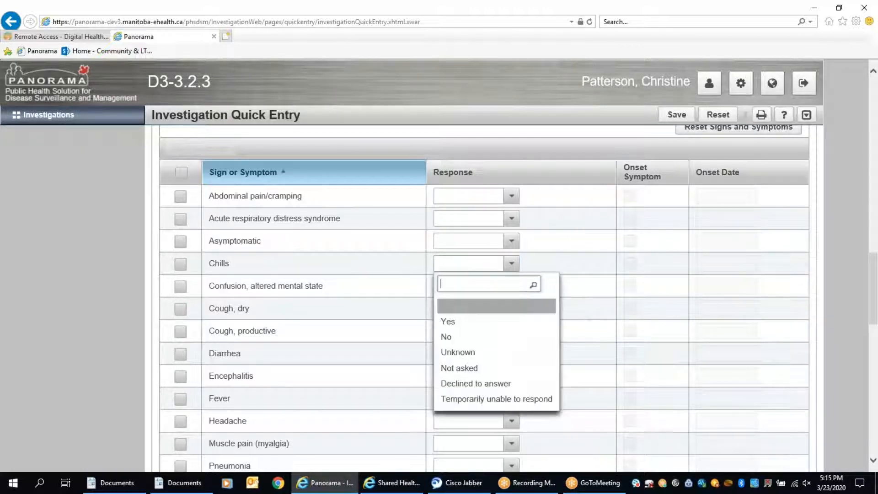
pyautogui.click(478, 322)
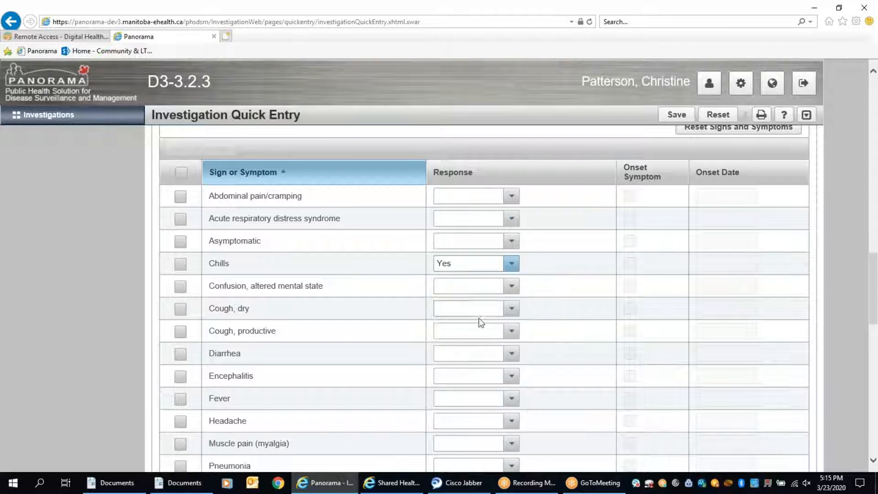
pyautogui.click(510, 308)
pyautogui.click(496, 366)
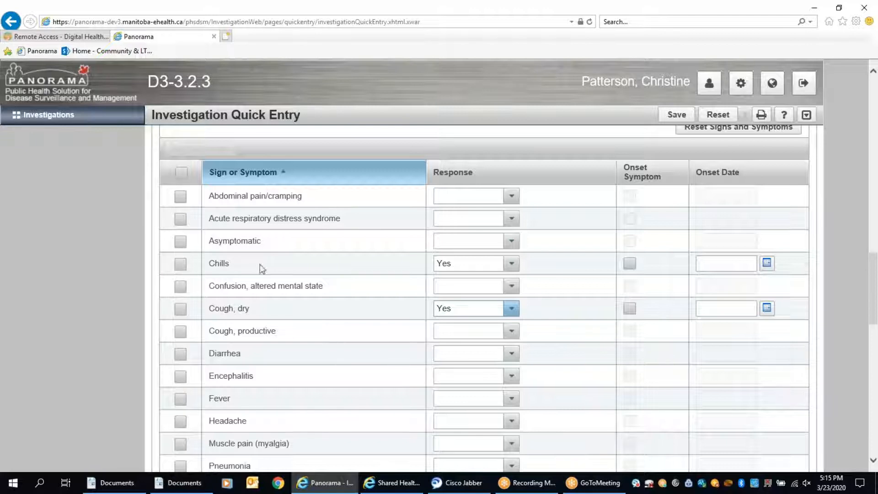
# Step: Set the response to No for Abdominal pain/cramping, Acute respiratory distress syndrome, Diarrhea, Encephalitis and Fever together
pyautogui.click(180, 196)
pyautogui.click(180, 219)
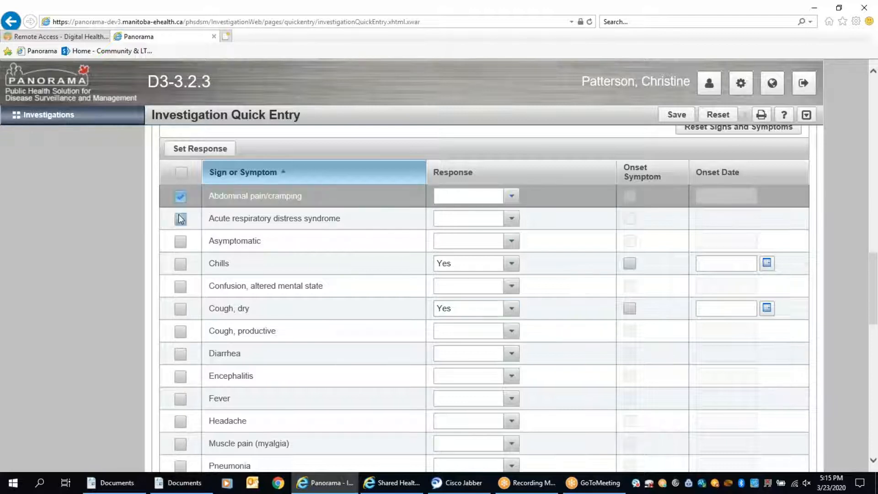
pyautogui.click(180, 354)
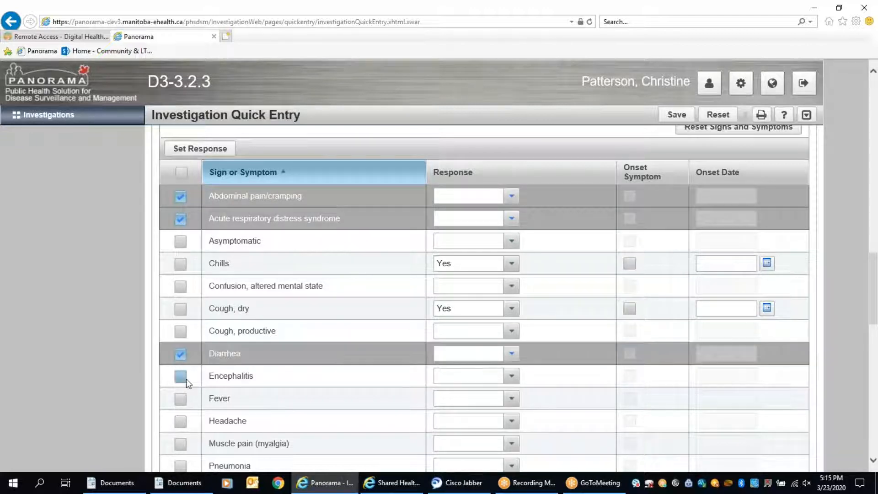
pyautogui.click(180, 376)
pyautogui.click(181, 399)
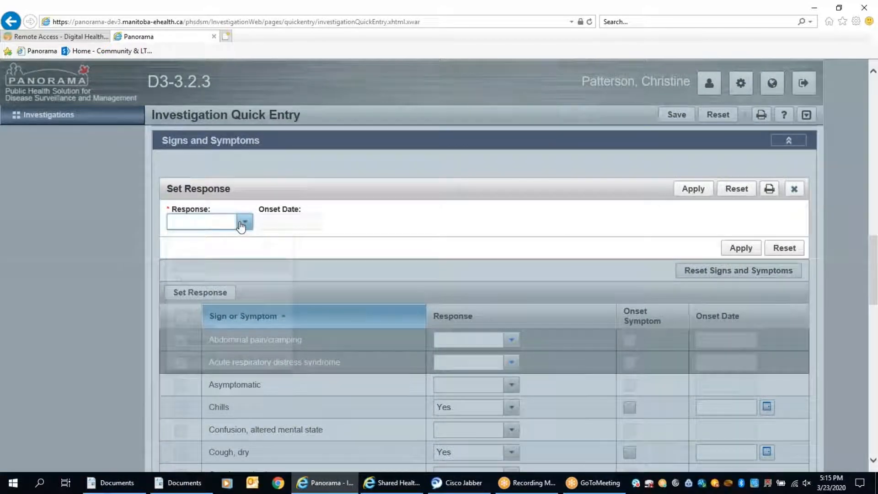
pyautogui.click(241, 225)
pyautogui.click(210, 295)
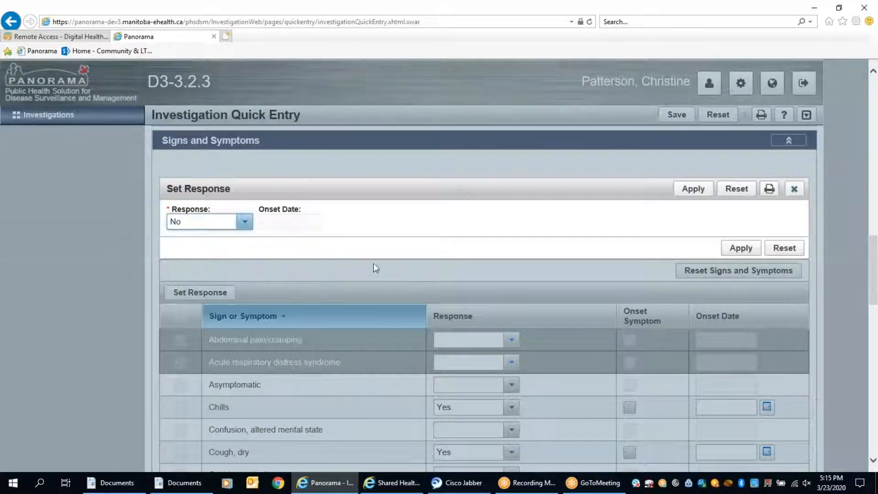
pyautogui.click(692, 192)
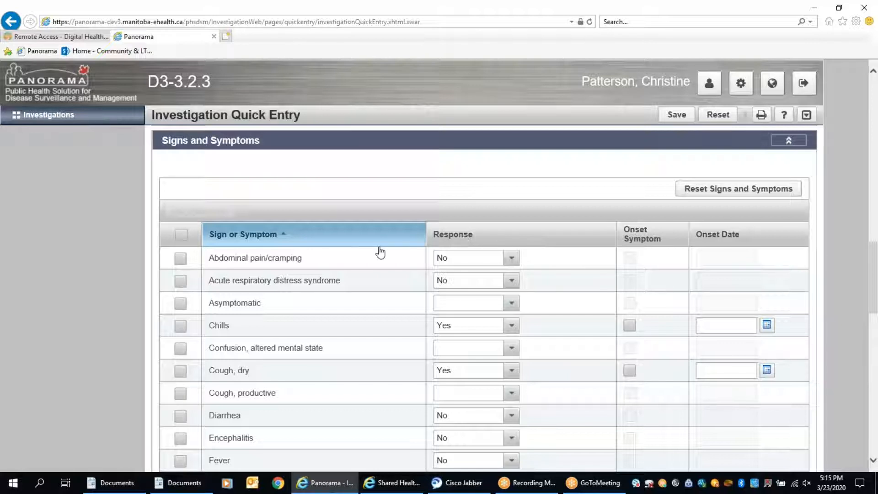
# Step: Set the onset date to 2020/03/16 for Chills and 2020/03/18 for Cough, dry, and mark Cough, dry as the onset symptom
pyautogui.scroll(-3, 380, 252)
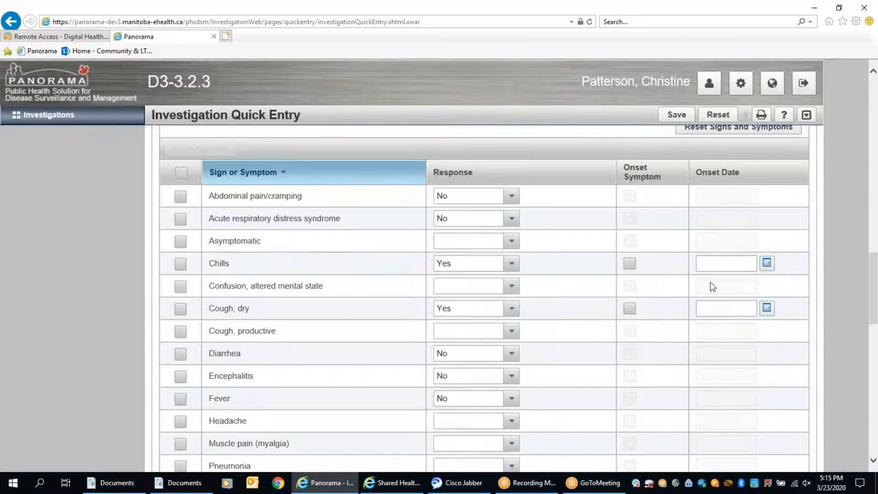
pyautogui.click(767, 269)
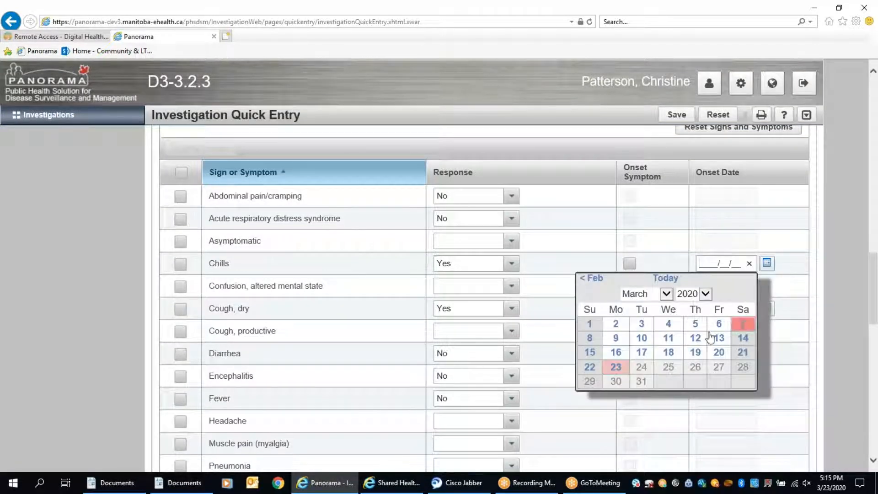
pyautogui.click(618, 350)
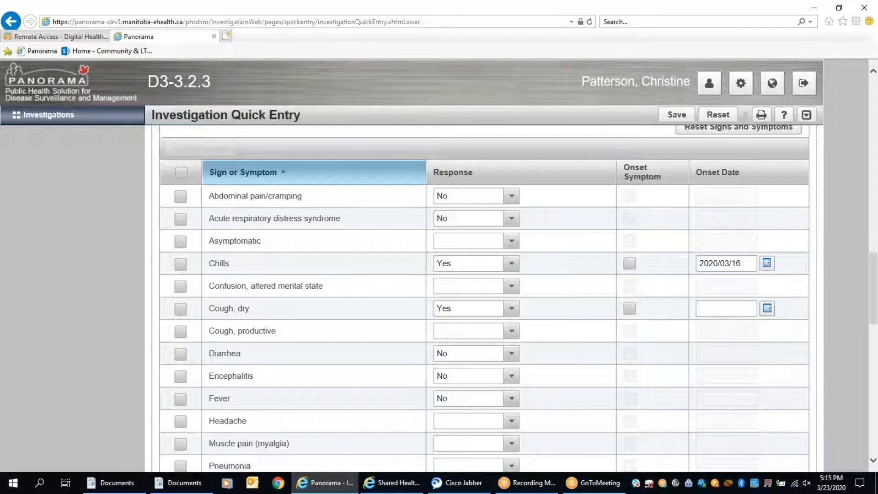
pyautogui.click(767, 308)
pyautogui.click(661, 396)
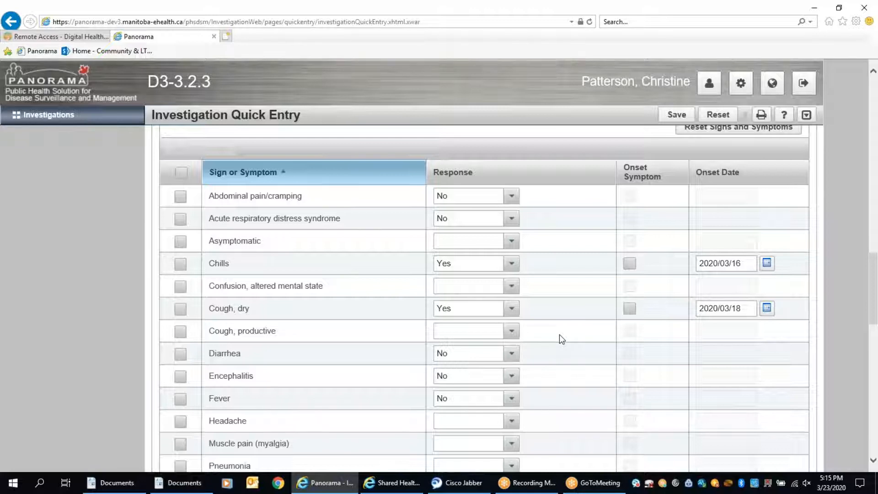
pyautogui.click(630, 309)
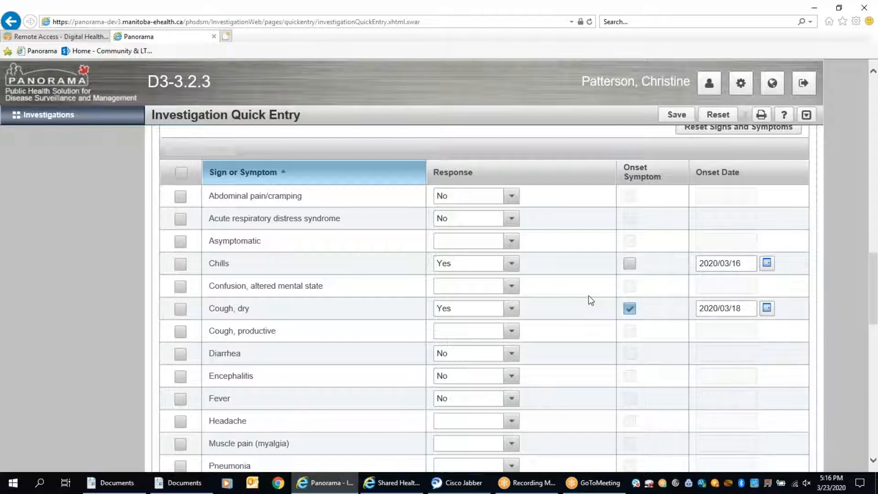
# Step: In the risk factors, set the response to No for animal or animal waste contact and for contact to a new or previously diagnosed case
pyautogui.scroll(-3, 572, 298)
pyautogui.scroll(-7, 572, 298)
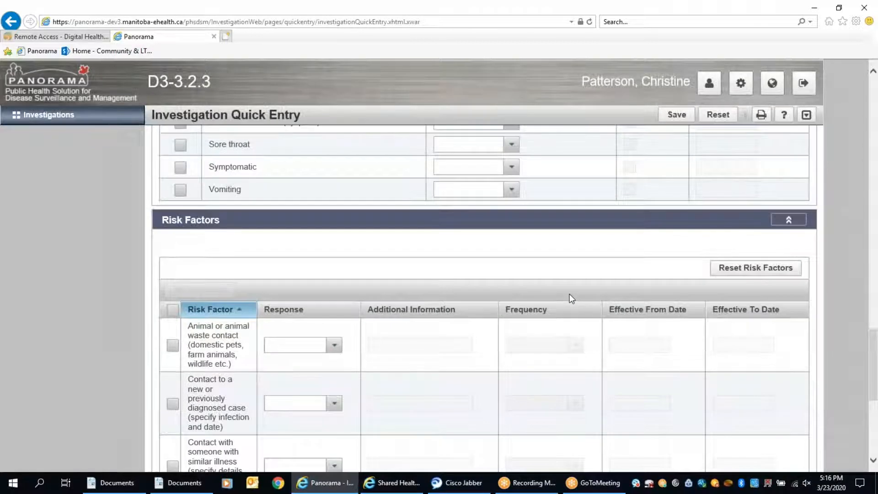
pyautogui.scroll(-1, 572, 298)
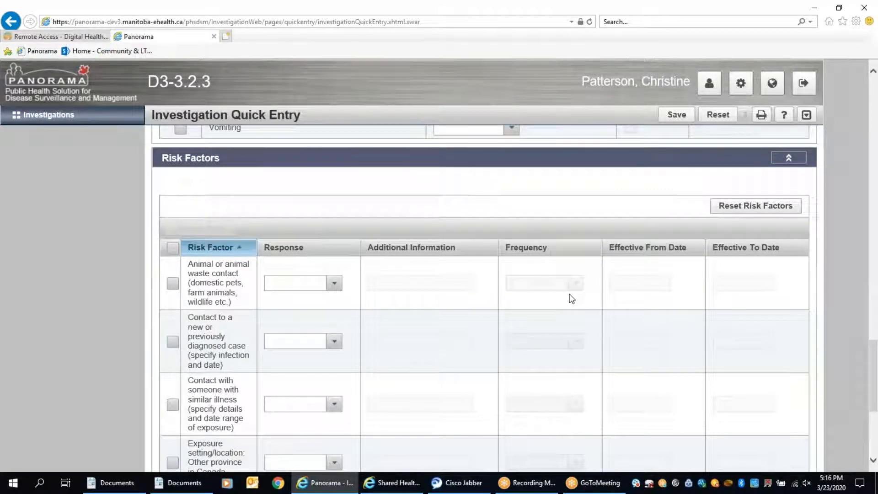
pyautogui.scroll(-1, 569, 299)
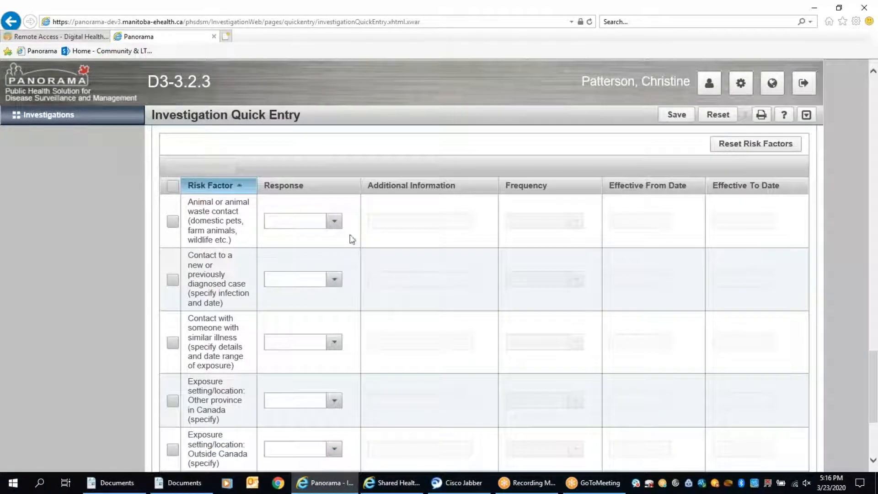
pyautogui.click(328, 221)
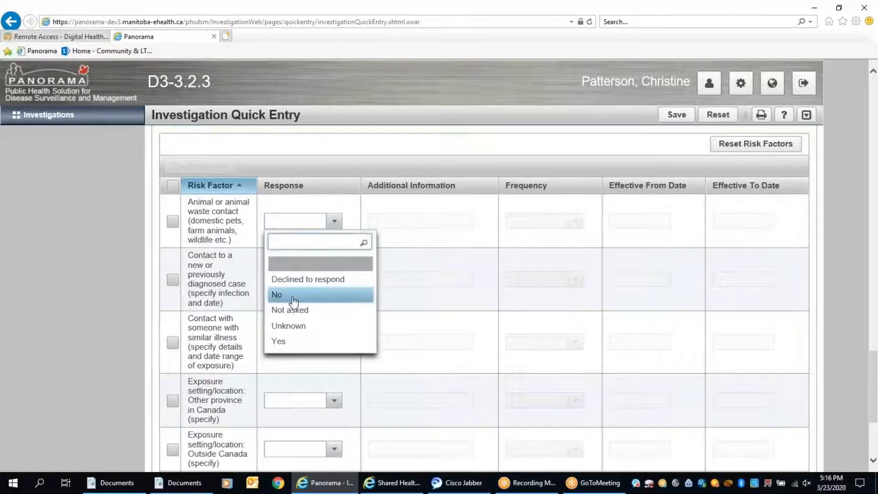
pyautogui.click(277, 294)
pyautogui.click(333, 280)
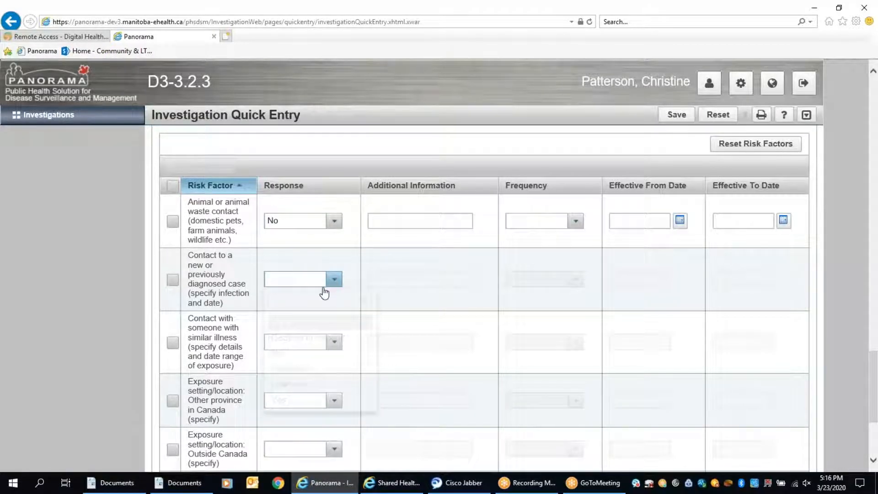
pyautogui.click(299, 353)
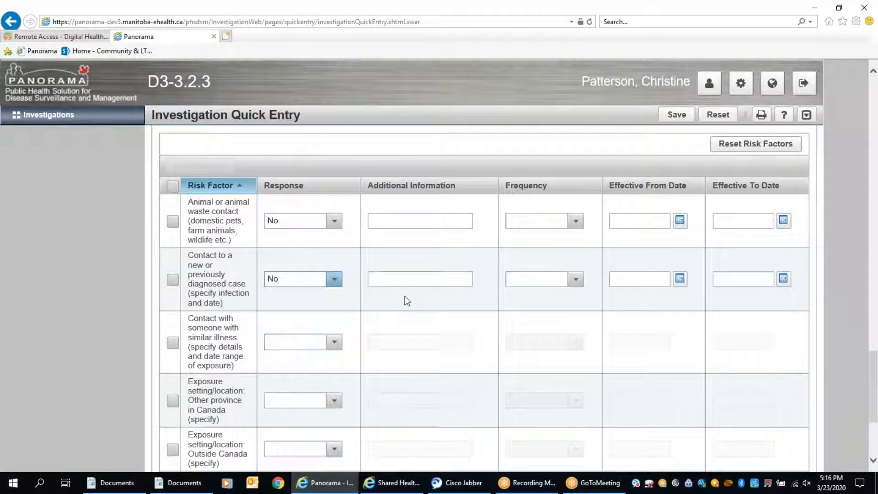
# Step: Set the response to Yes together for the risk factors Exposure setting/location: Outside Canada and Sensitive Environment/Occupation
pyautogui.scroll(-3, 405, 295)
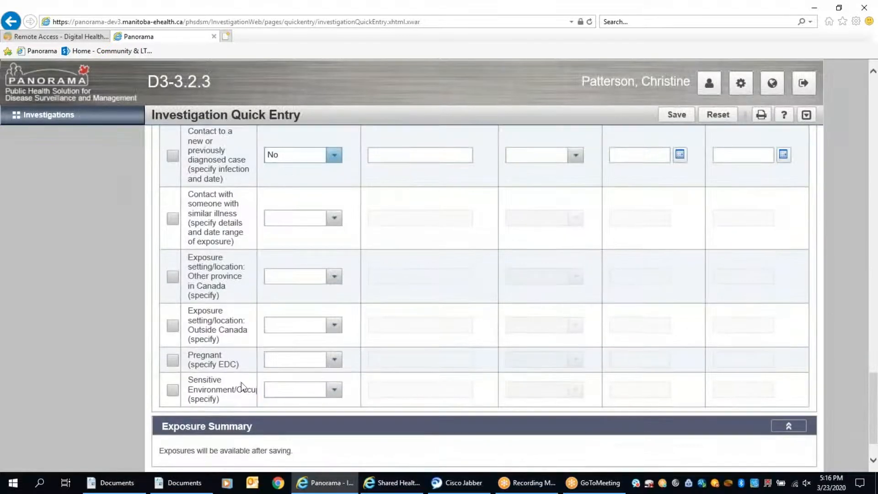
pyautogui.click(173, 391)
pyautogui.click(173, 325)
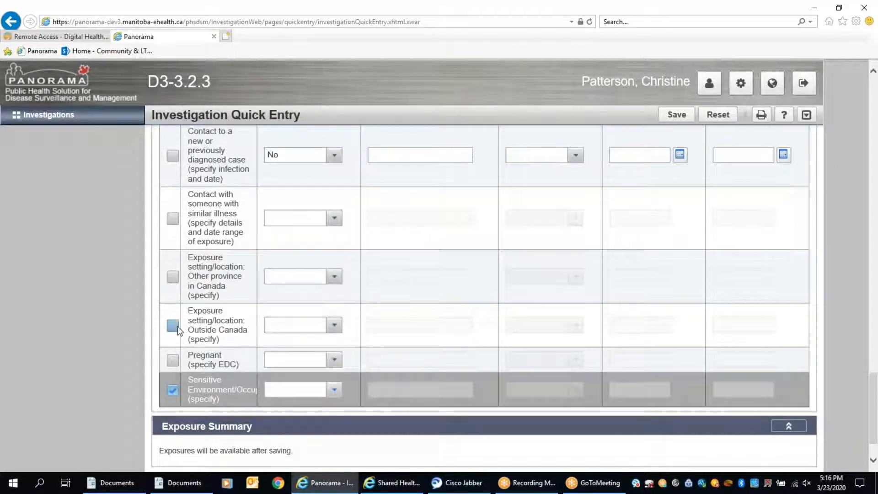
pyautogui.scroll(3, 488, 302)
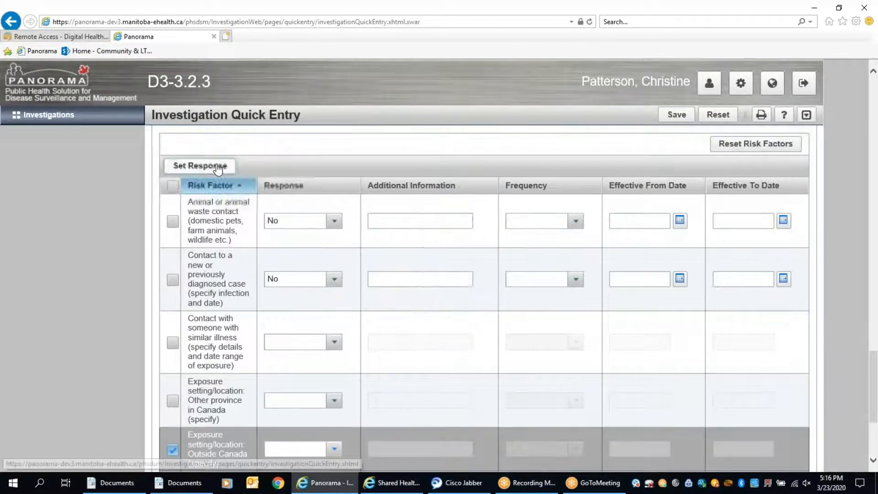
pyautogui.click(222, 166)
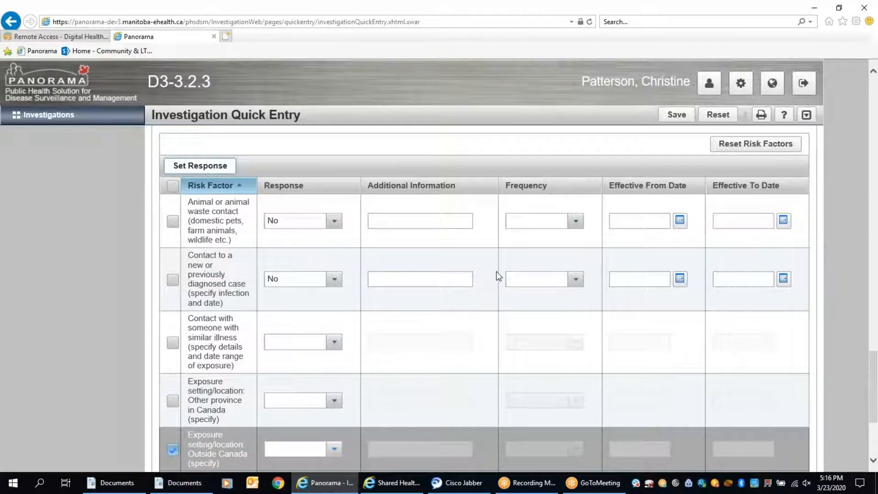
pyautogui.scroll(1, 503, 271)
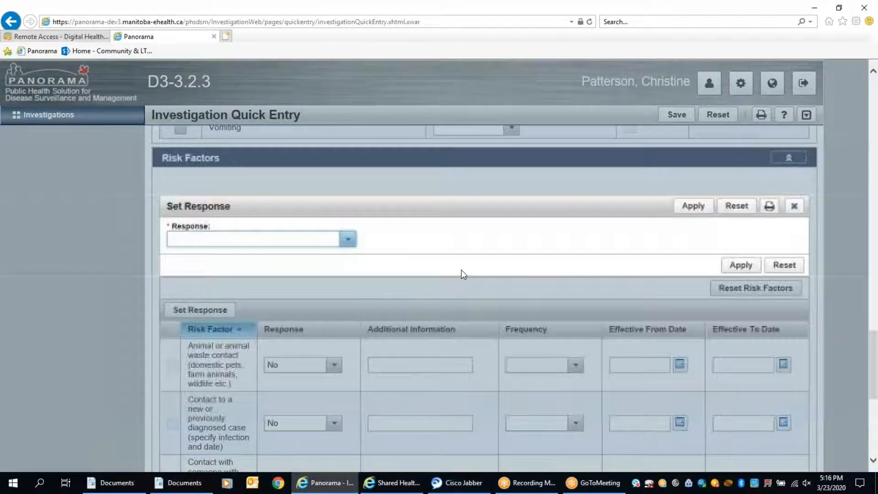
pyautogui.click(345, 242)
pyautogui.click(251, 358)
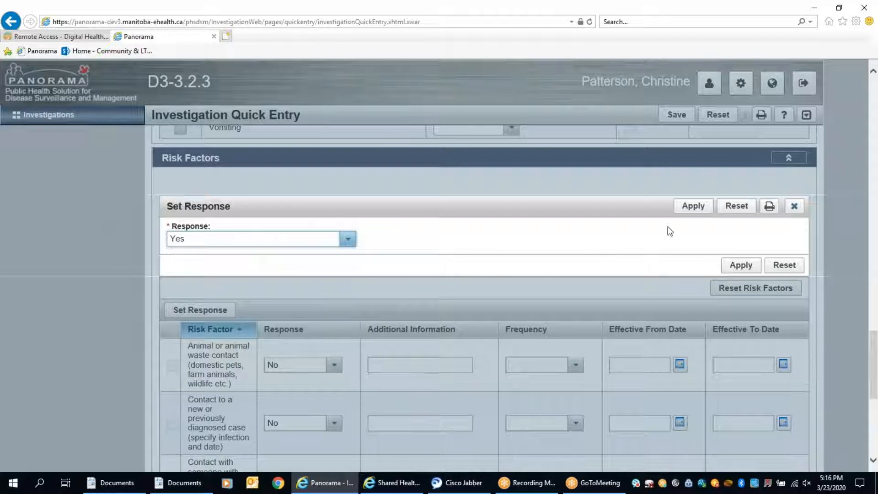
pyautogui.click(693, 207)
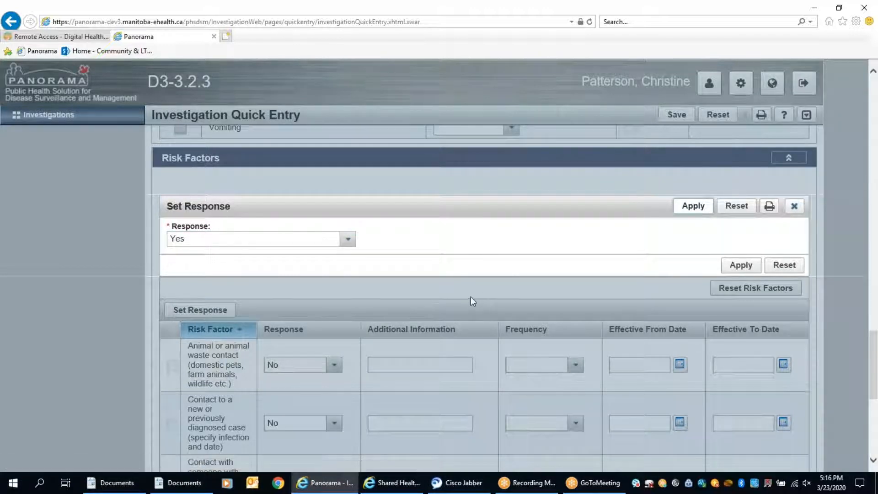
# Step: Enter "Japan" as additional information for the Outside Canada exposure and "Health Care Provider" for the sensitive environment/occupation
pyautogui.scroll(-4, 494, 323)
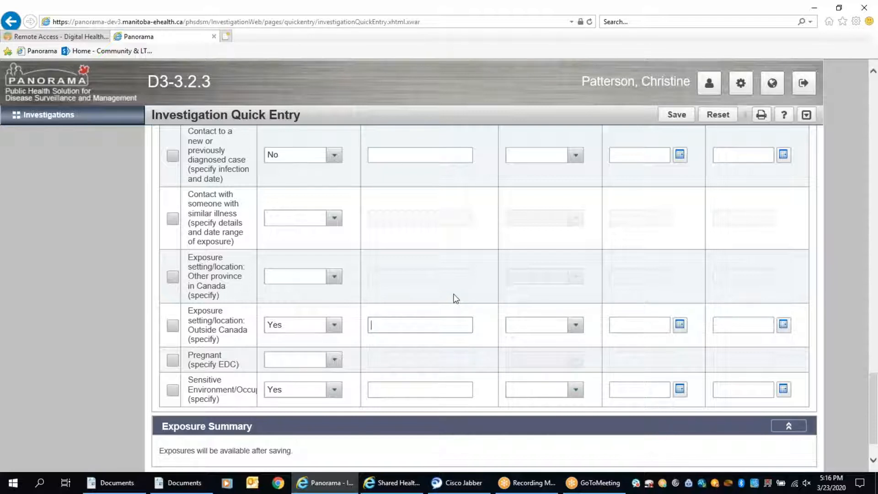
pyautogui.write('Japan')
pyautogui.click(425, 389)
pyautogui.write('Health C')
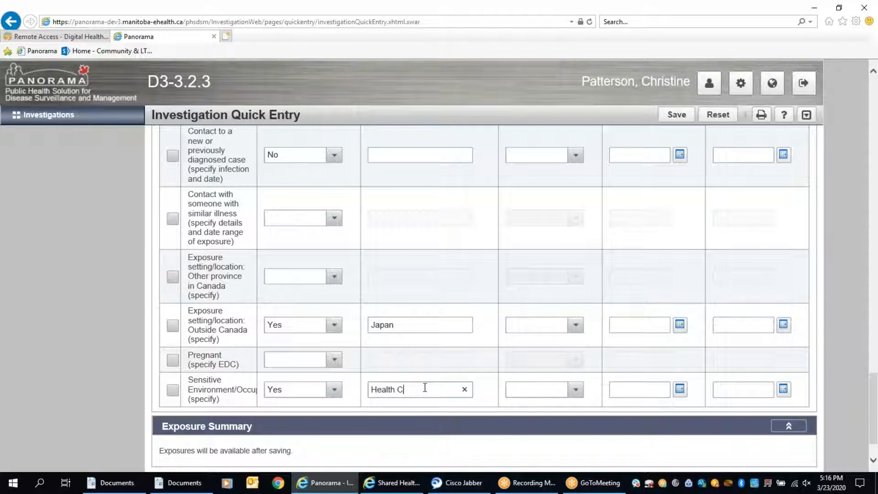
pyautogui.write('are Provider')
# Step: Review the completed risk factors and save the investigation
pyautogui.scroll(3, 622, 351)
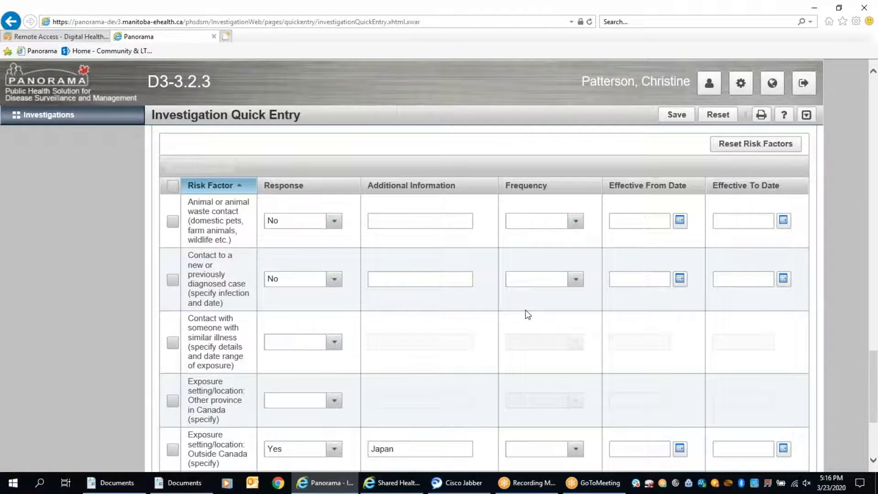
pyautogui.scroll(-4, 502, 307)
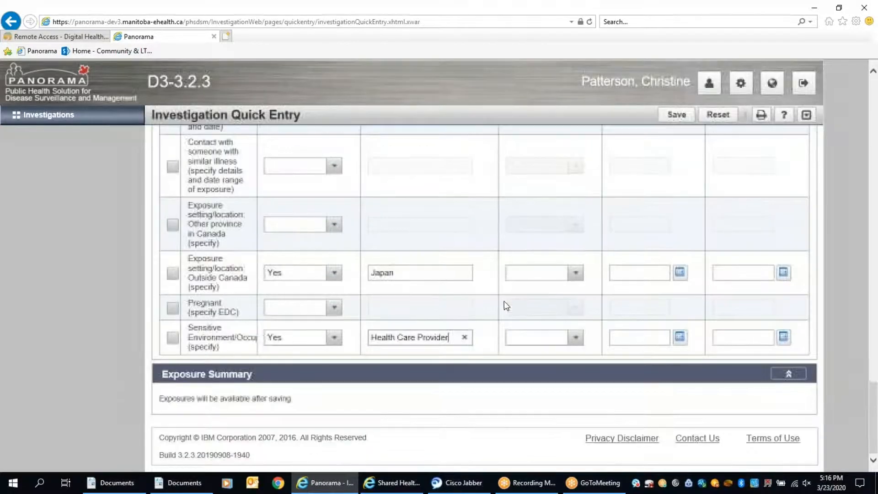
pyautogui.click(676, 115)
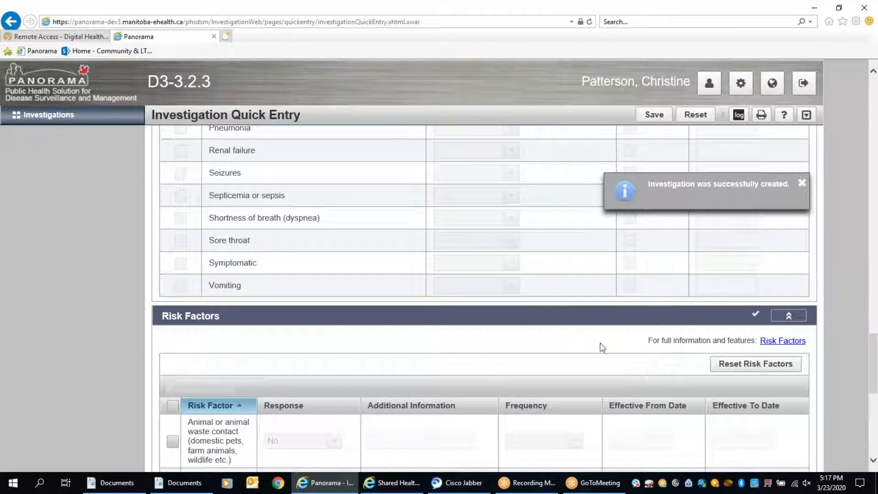
# Step: Open the investigation's Exposure Summary and start a Quick Entry for a new acquisition event
pyautogui.scroll(-2, 831, 312)
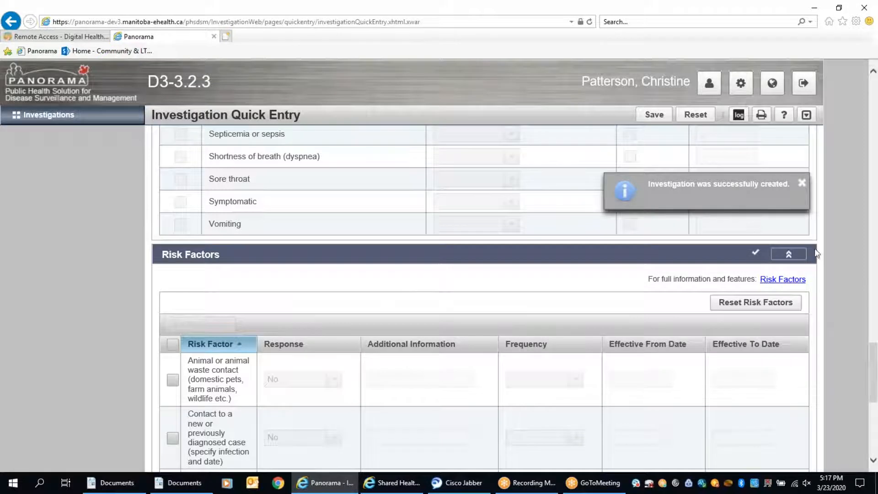
pyautogui.scroll(-4, 822, 287)
pyautogui.scroll(-7, 826, 292)
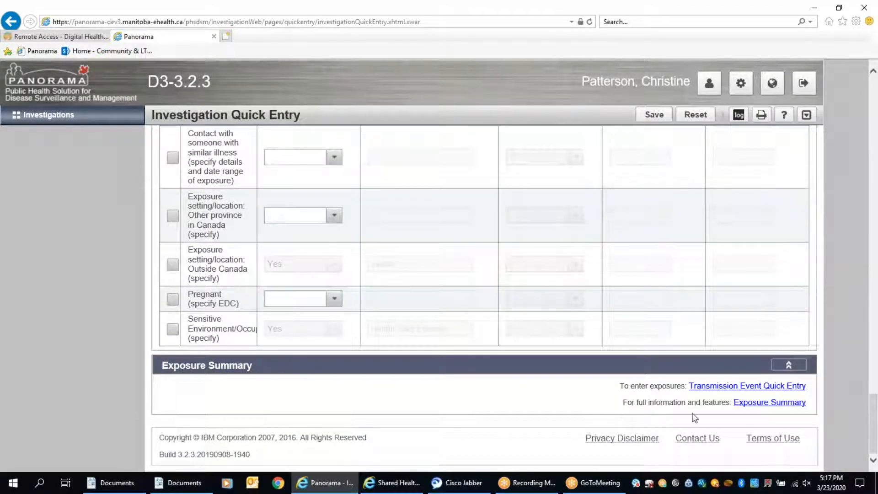
pyautogui.click(767, 407)
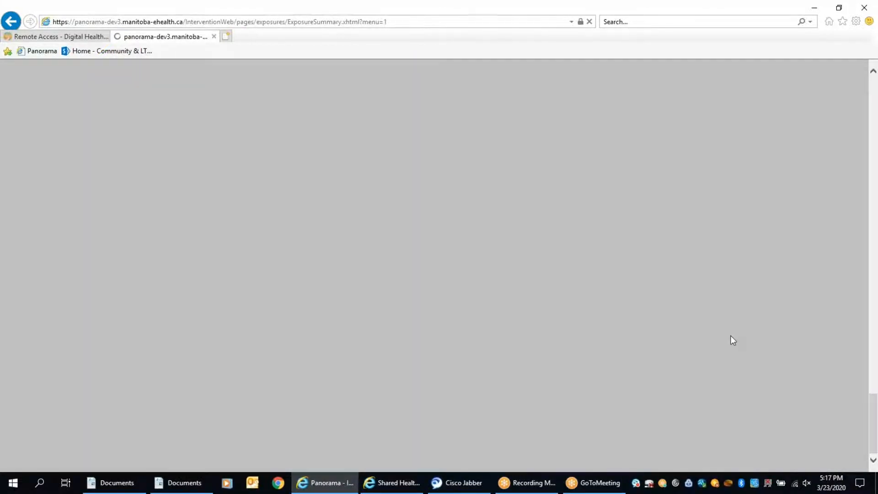
pyautogui.scroll(-3, 714, 325)
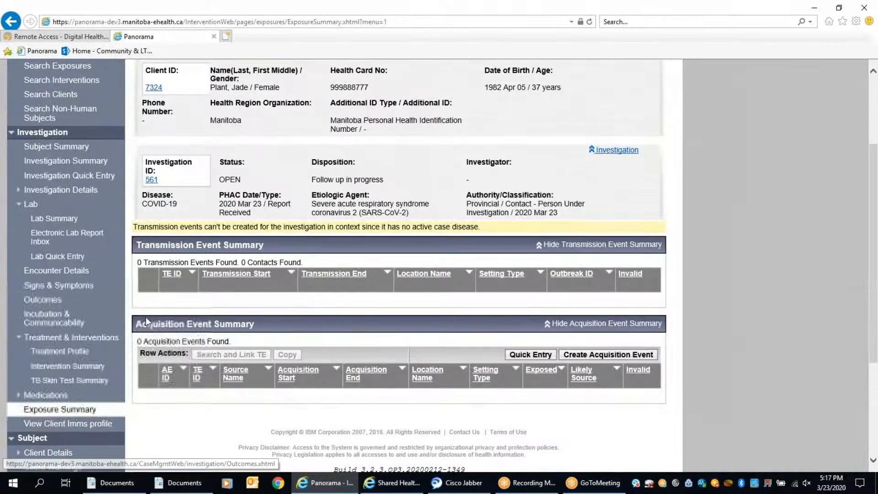
pyautogui.click(529, 355)
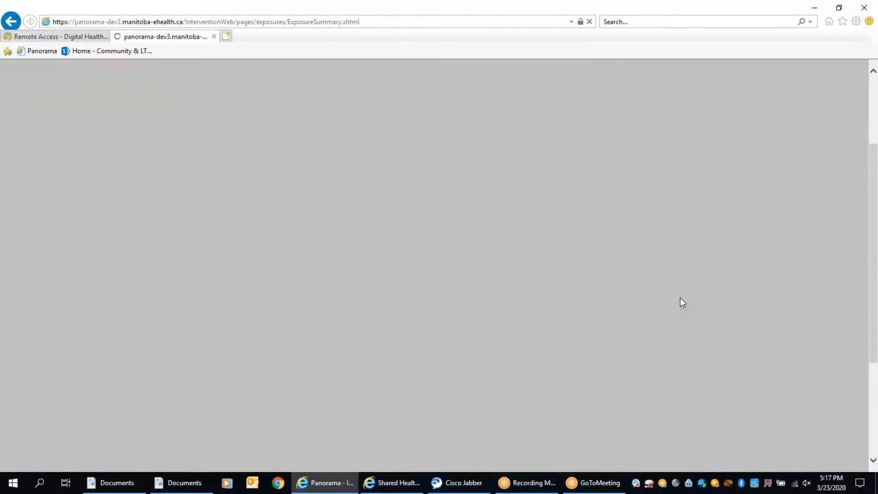
# Step: Set the exposure name to "COVID-19 Exposure", with acquisition start 2020/3/16 and acquisition end 2020/3/27
pyautogui.scroll(-1, 277, 194)
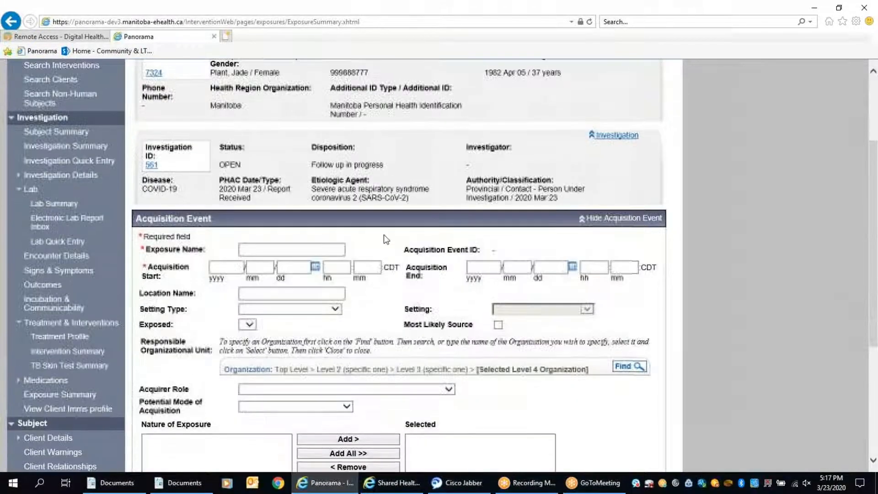
pyautogui.click(277, 199)
pyautogui.write('c')
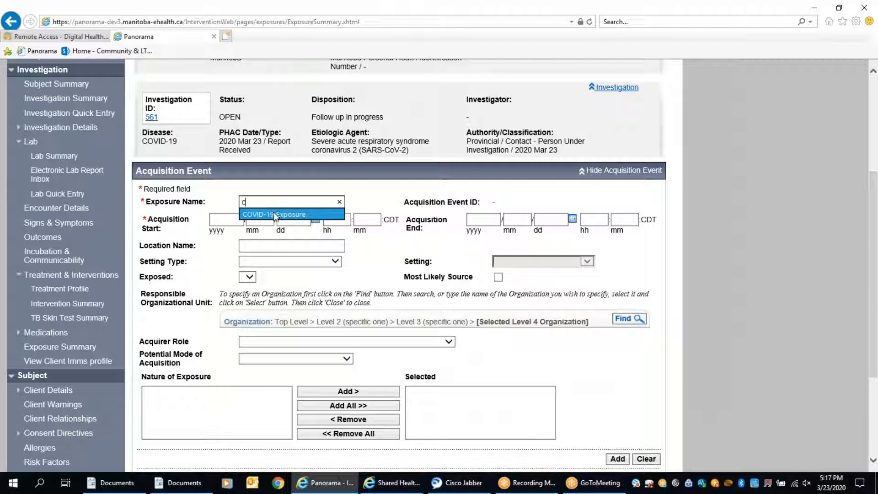
pyautogui.click(274, 214)
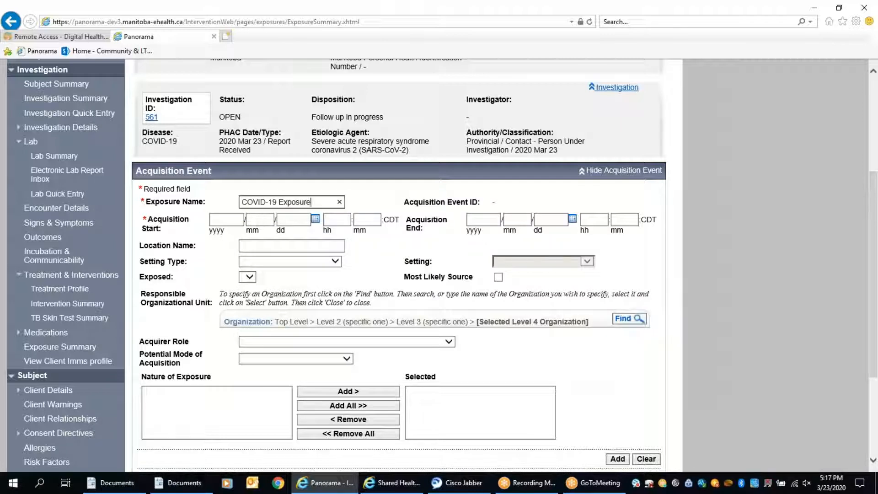
pyautogui.click(315, 219)
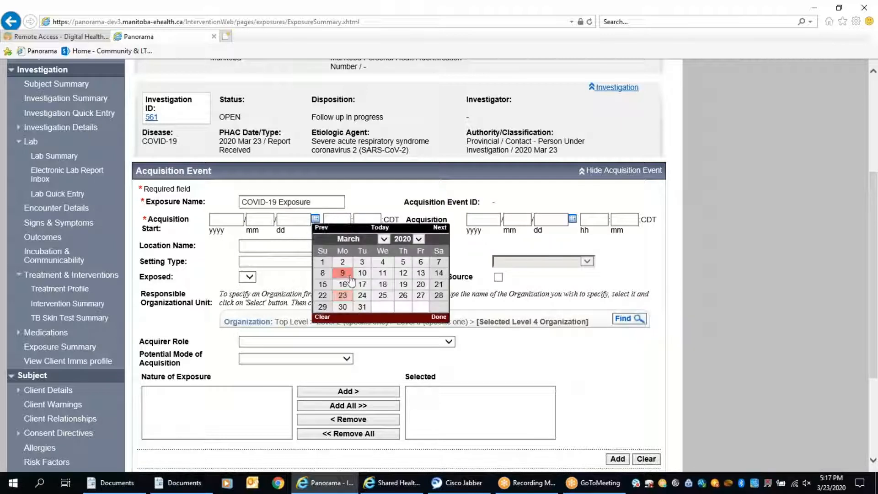
pyautogui.click(343, 284)
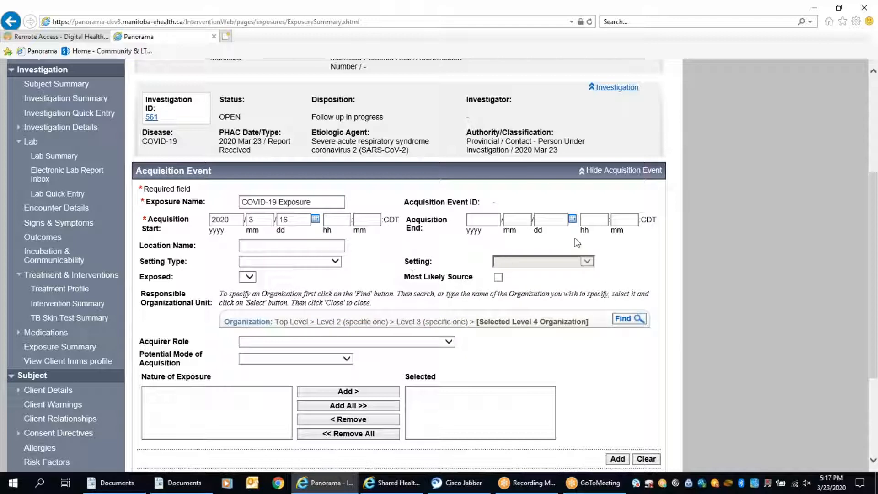
pyautogui.click(572, 219)
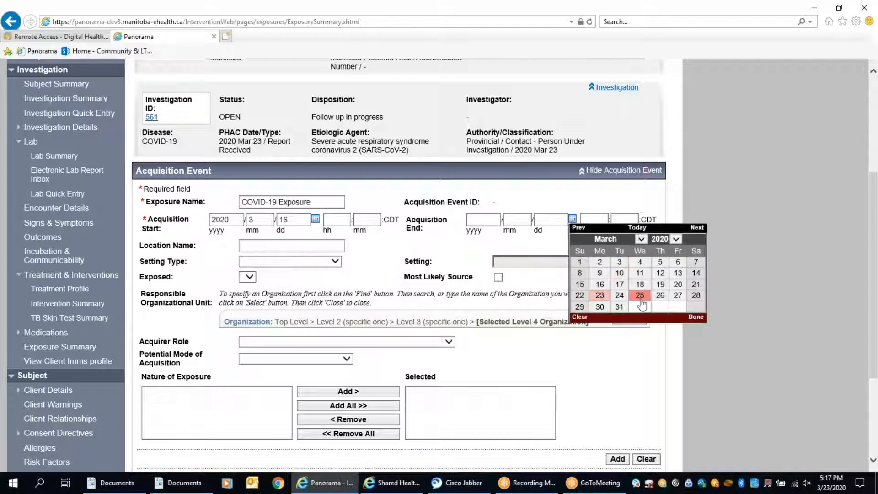
pyautogui.click(677, 295)
# Step: Set the acquisition event's setting type to Household exposure and the potential mode of acquisition to Airborne/droplet, leaving the specific setting blank
pyautogui.click(336, 262)
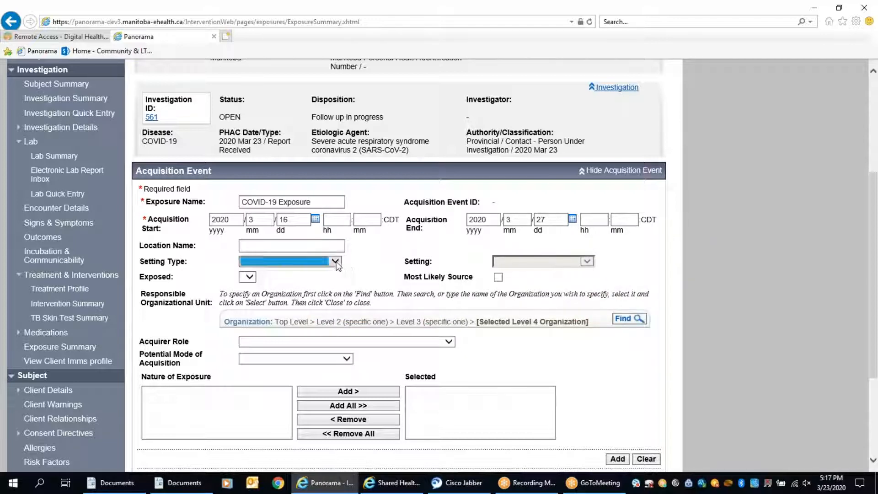
pyautogui.click(337, 263)
pyautogui.click(266, 299)
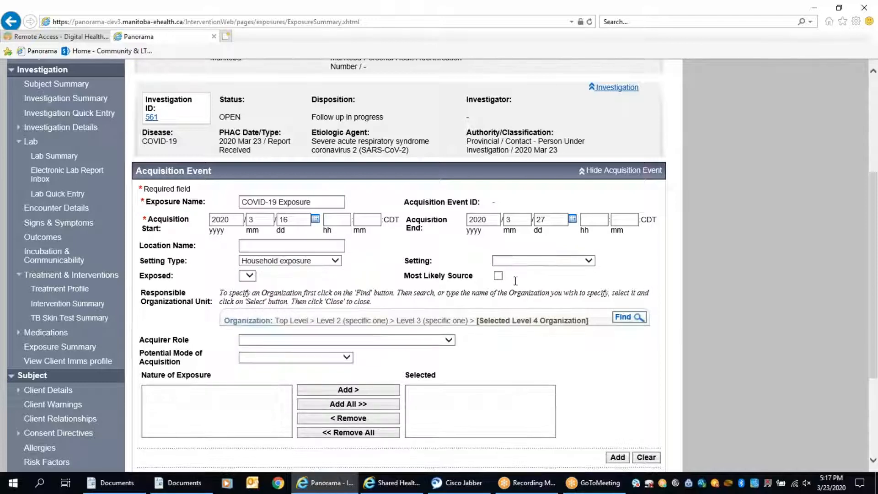
pyautogui.click(527, 263)
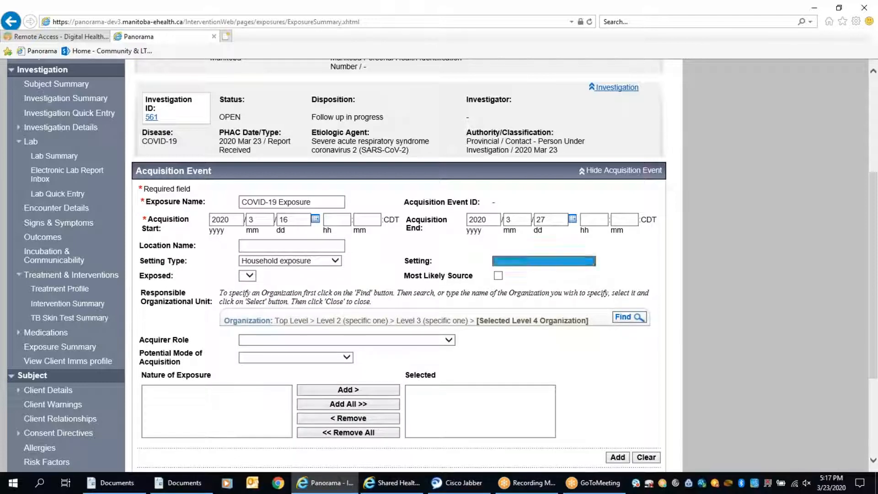
pyautogui.click(444, 263)
pyautogui.scroll(-1, 356, 319)
pyautogui.click(306, 296)
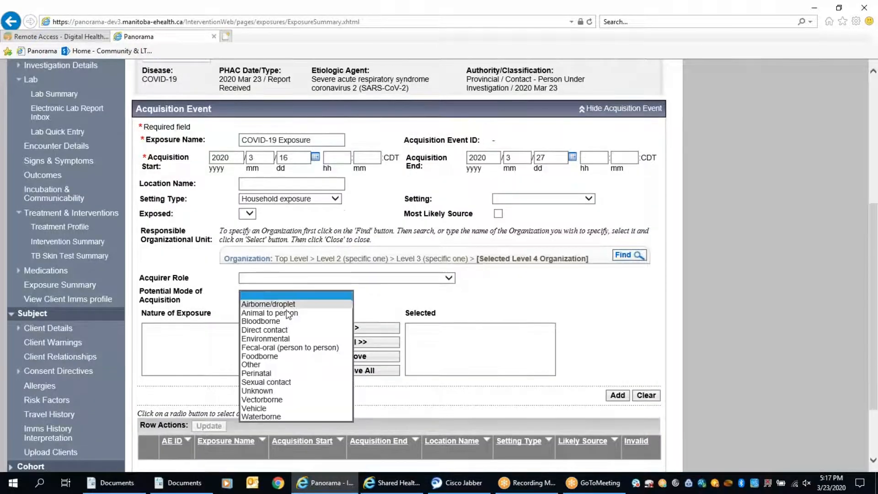
pyautogui.click(291, 304)
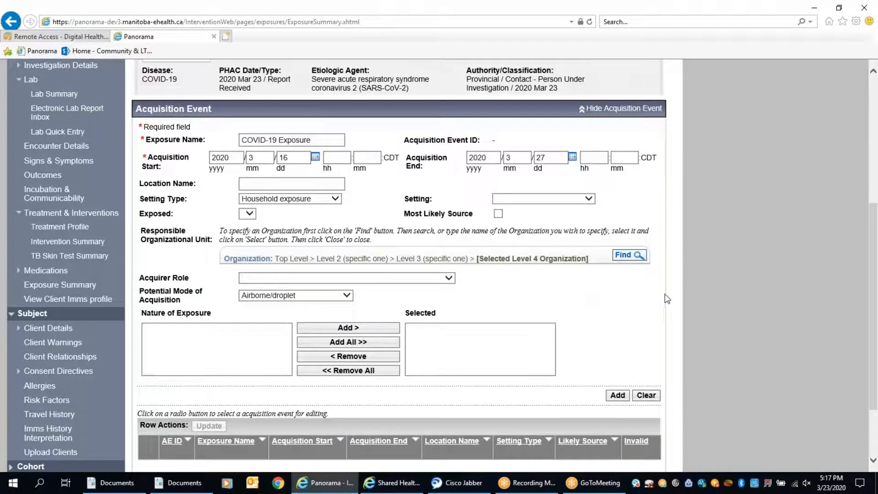
# Step: Add the completed acquisition event to the investigation's event list and save it
pyautogui.scroll(-2, 616, 340)
pyautogui.click(616, 334)
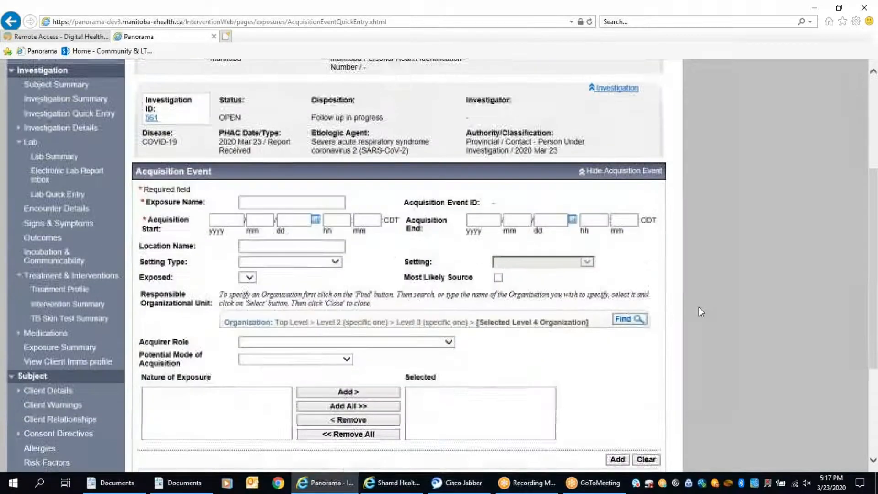
pyautogui.click(584, 406)
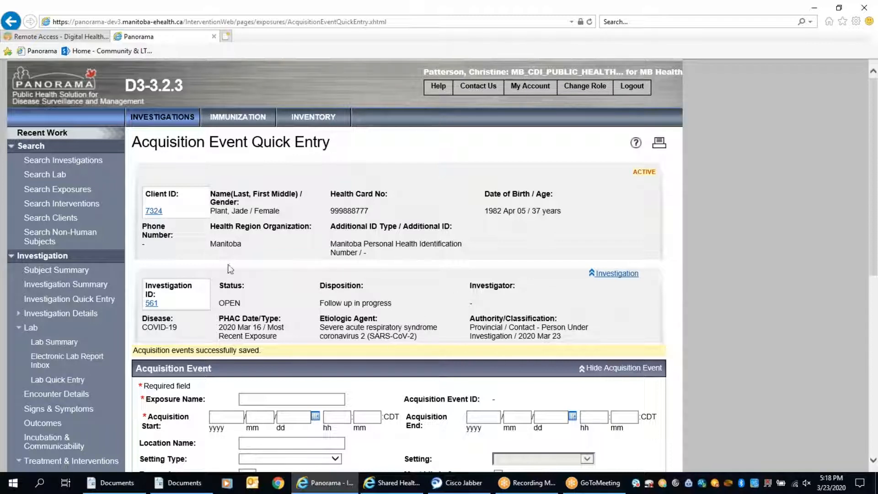
# Step: Return to the Investigation Quick Entry and review the disease details and the Interventions list
pyautogui.click(77, 304)
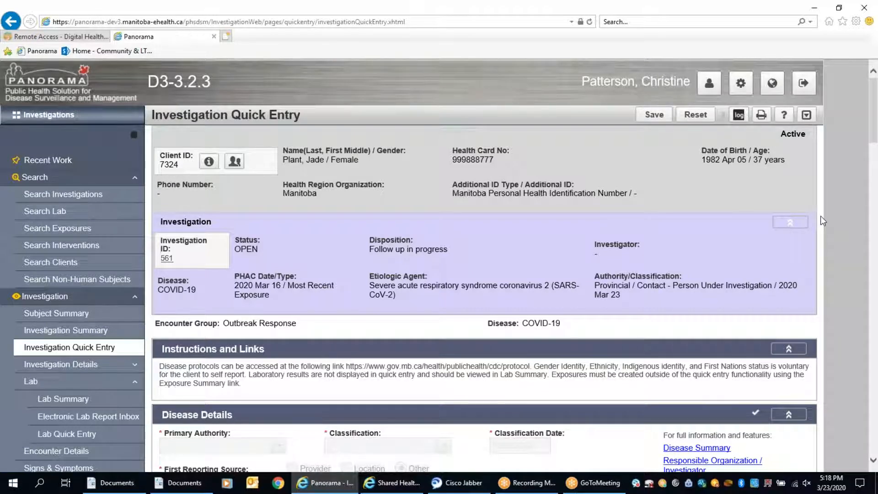
pyautogui.scroll(-3, 823, 216)
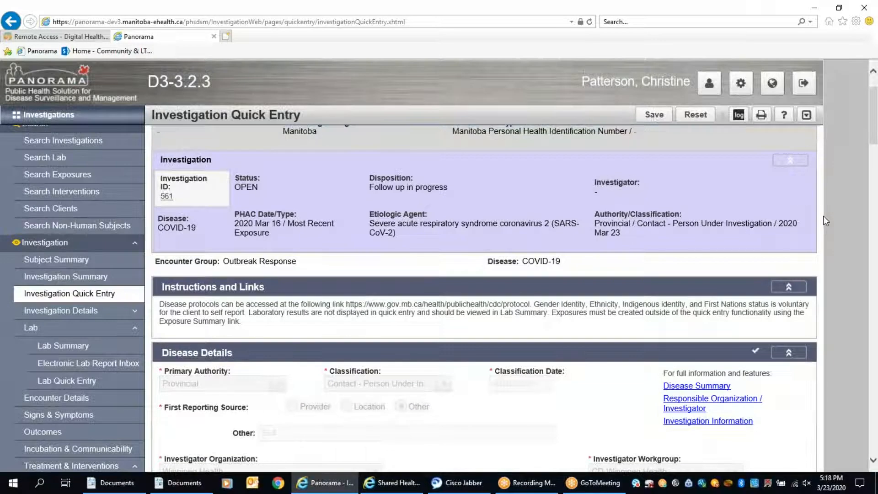
pyautogui.scroll(-1, 824, 216)
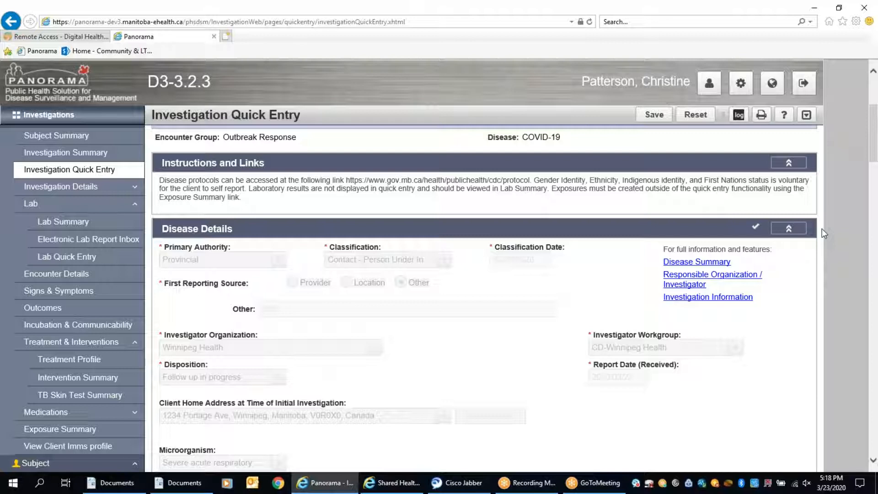
pyautogui.scroll(-1, 822, 228)
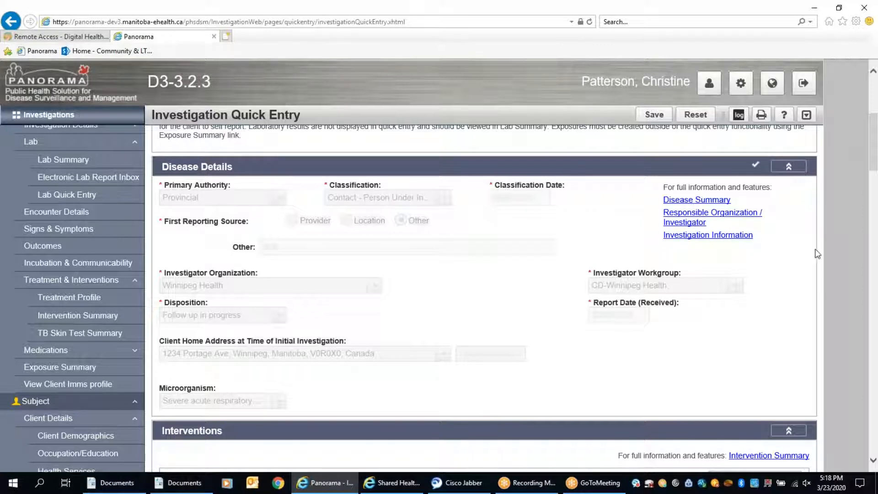
pyautogui.scroll(-2, 825, 245)
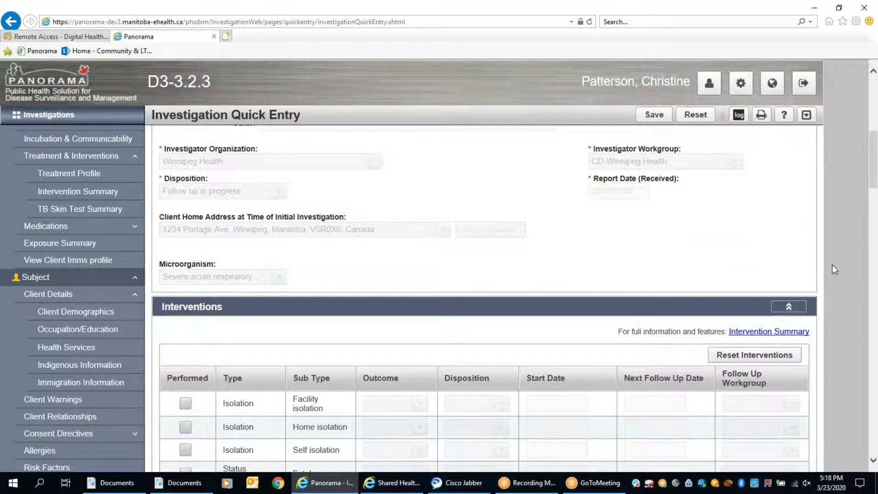
pyautogui.scroll(-3, 832, 264)
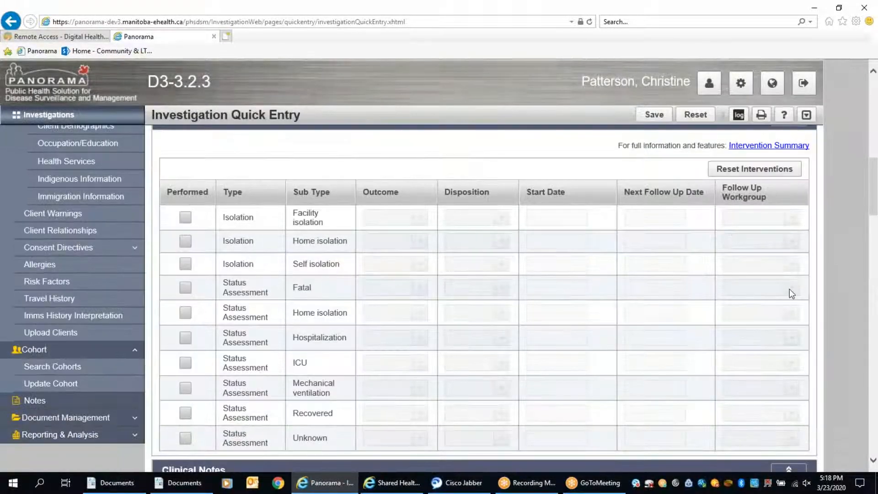